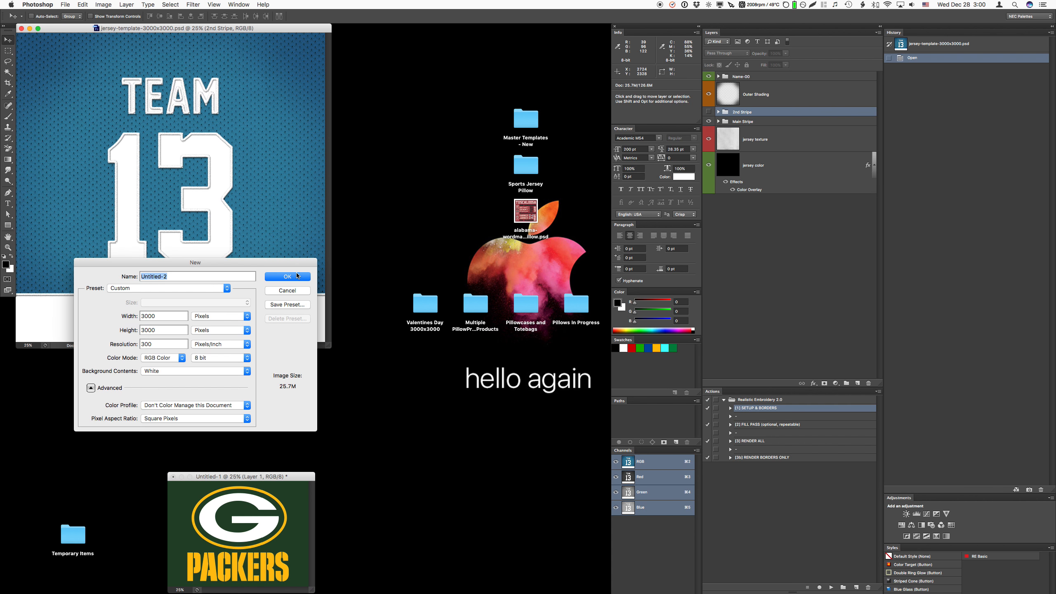
# Step: Create a new 3000 x 3000 pixel RGB document at 300 pixels/inch and place its window beside the jersey template
pyautogui.click(298, 276)
pyautogui.moveTo(178, 47); pyautogui.dragTo(484, 32)
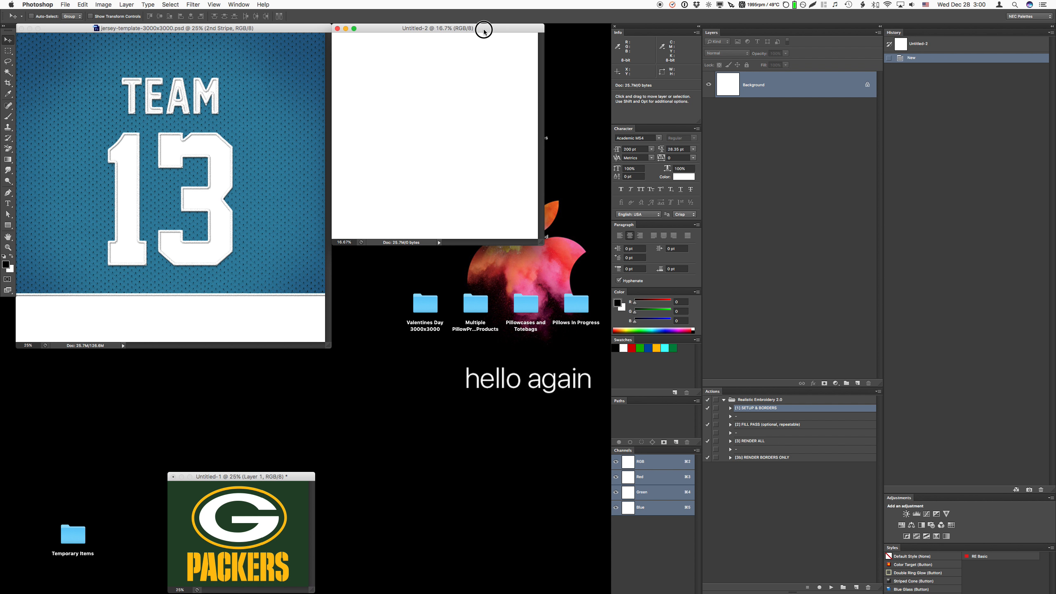
# Step: Delete both Borders layers from the Name-00 group of the jersey template
pyautogui.click(317, 30)
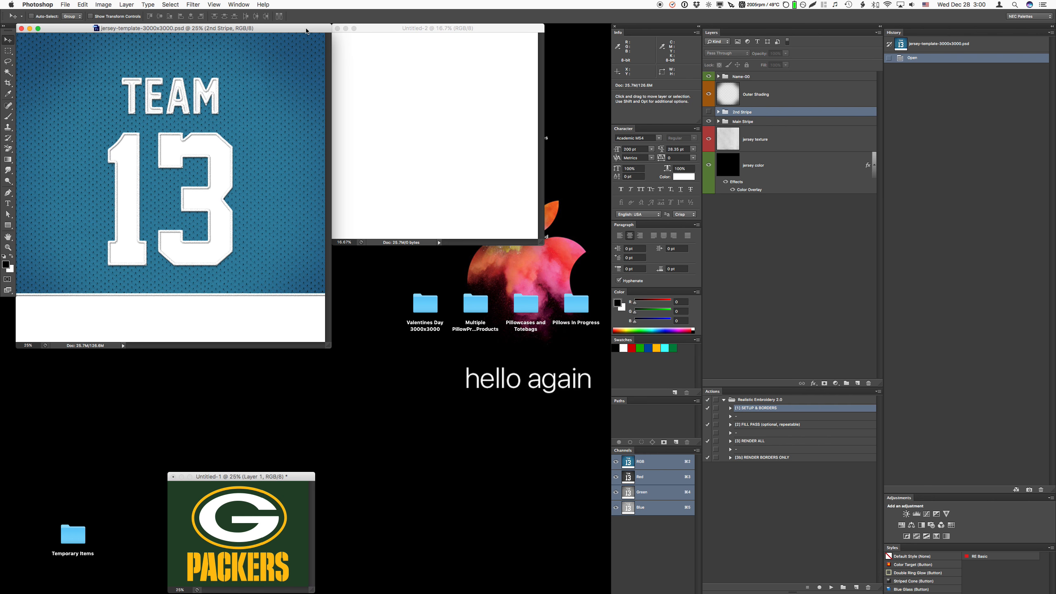
pyautogui.click(719, 76)
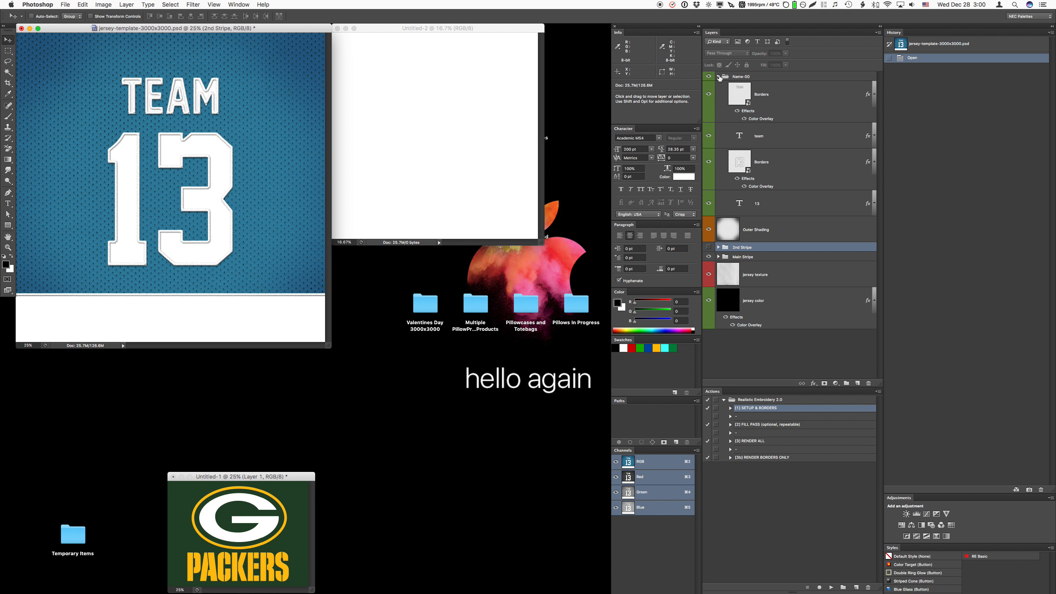
pyautogui.click(763, 94)
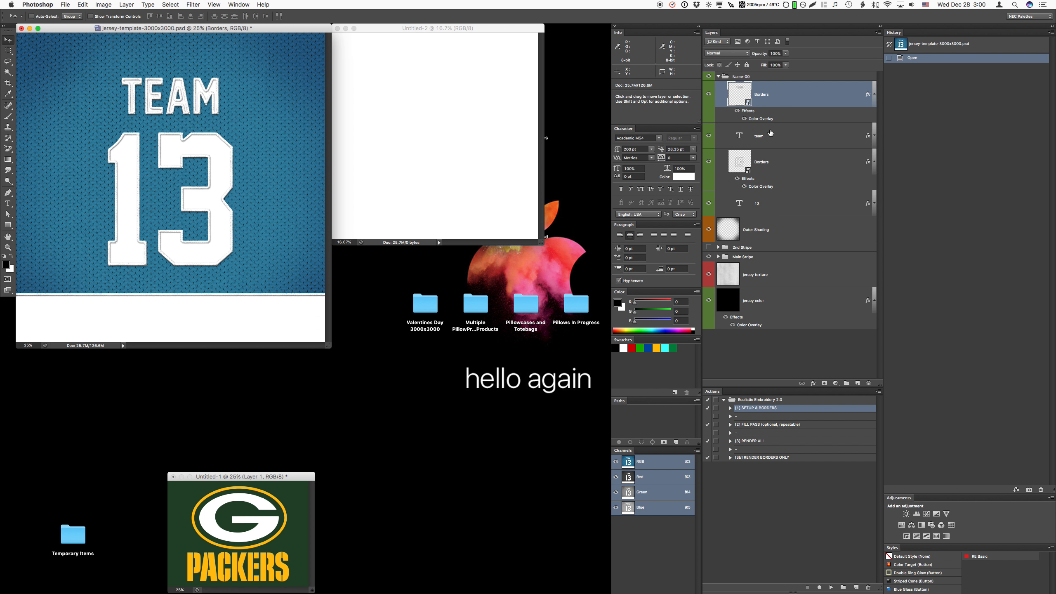
pyautogui.keyDown('super'); pyautogui.click(770, 157); pyautogui.keyUp('super')
pyautogui.rightClick(770, 155)
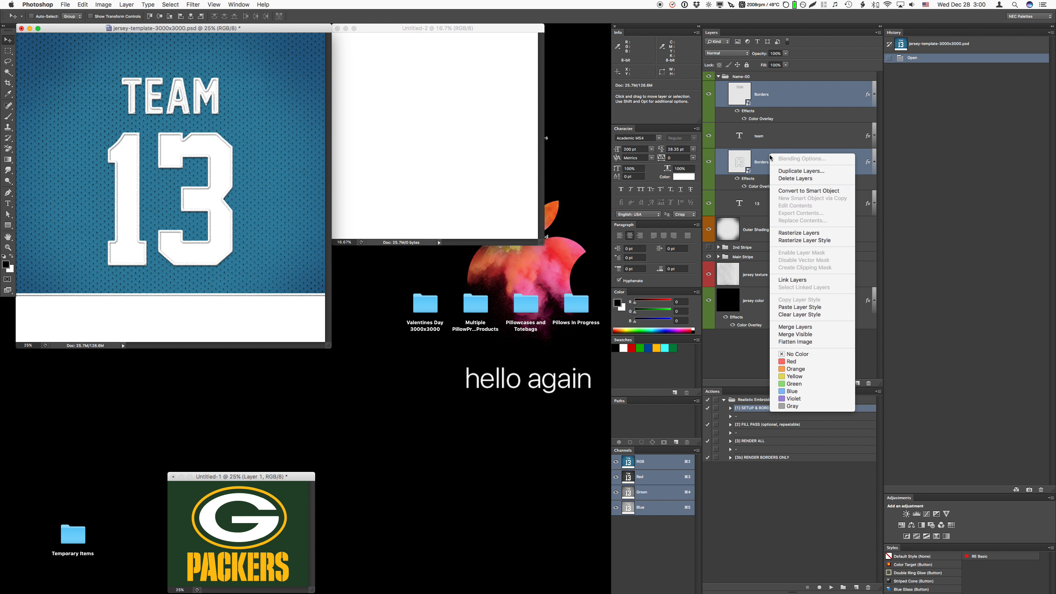
pyautogui.click(792, 179)
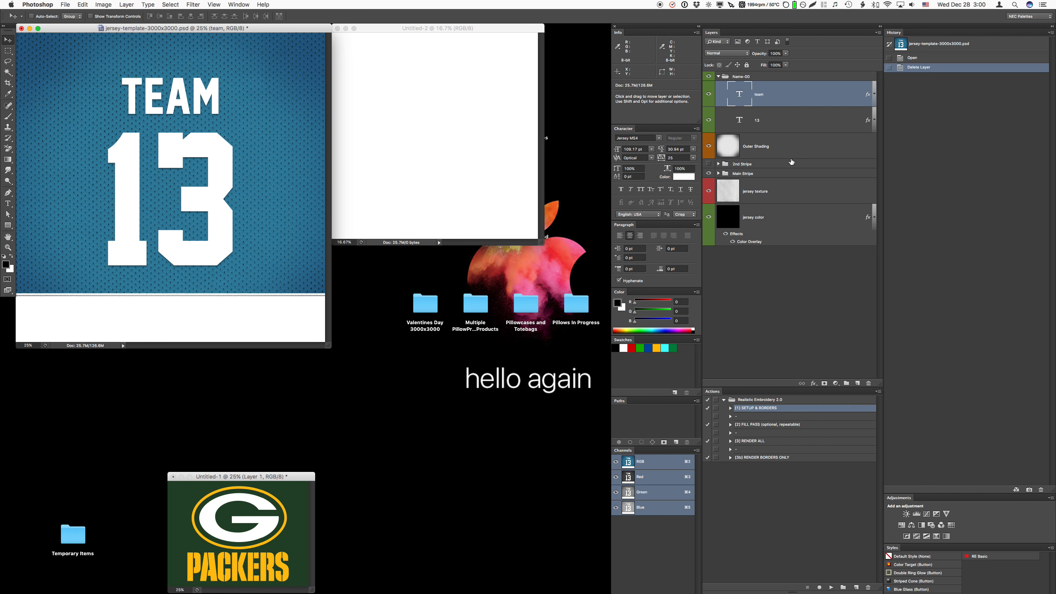
# Step: Copy the team text layer into the new blank document and change its text to RODGERS
pyautogui.moveTo(774, 96); pyautogui.dragTo(463, 104)
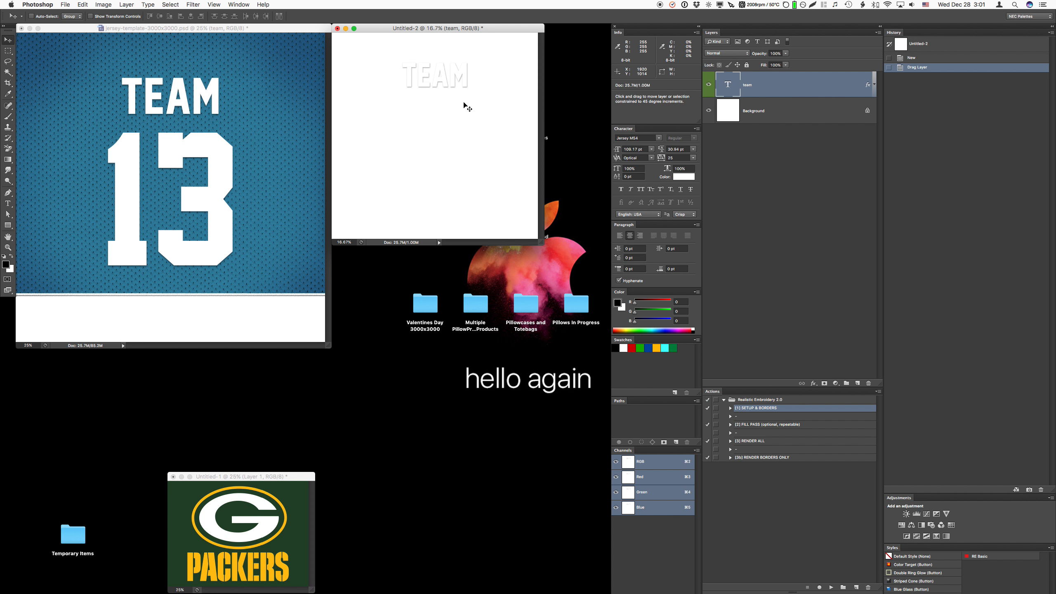
pyautogui.press('t')
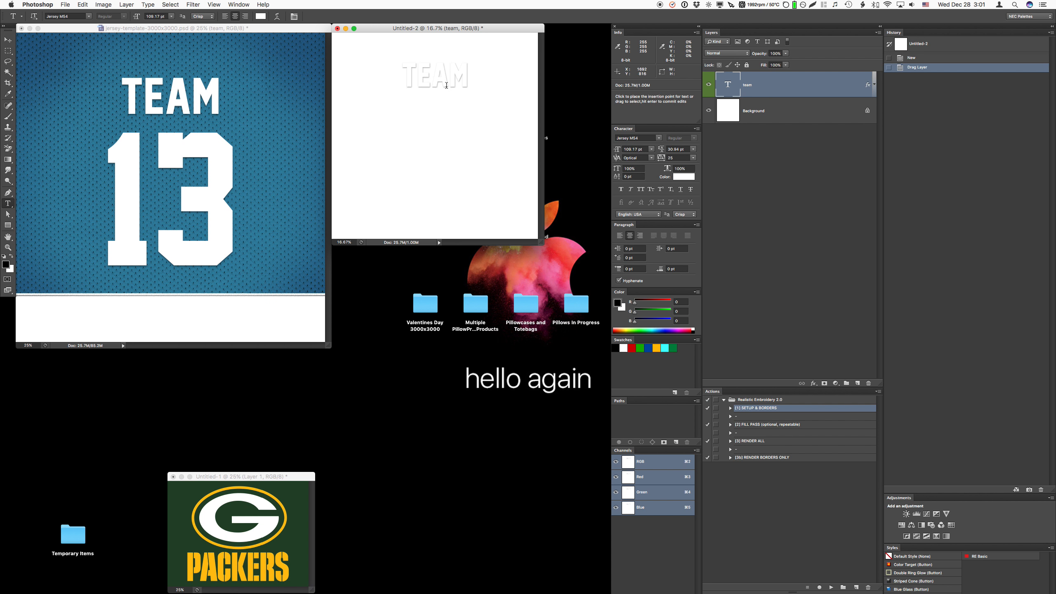
pyautogui.doubleClick(442, 79)
pyautogui.write('RODGERS')
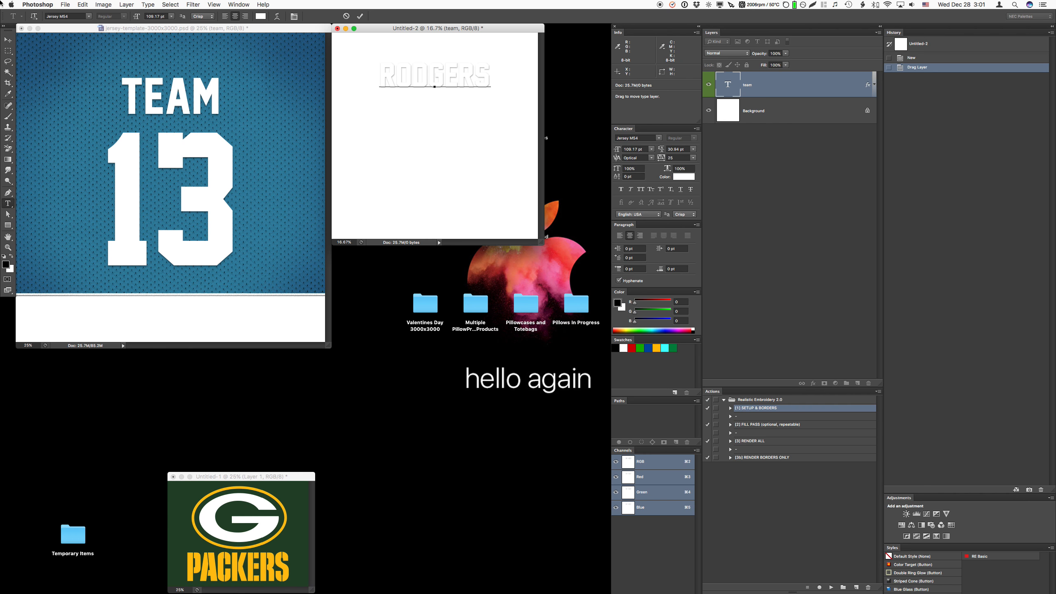
pyautogui.press('super+Return')
pyautogui.press('v')
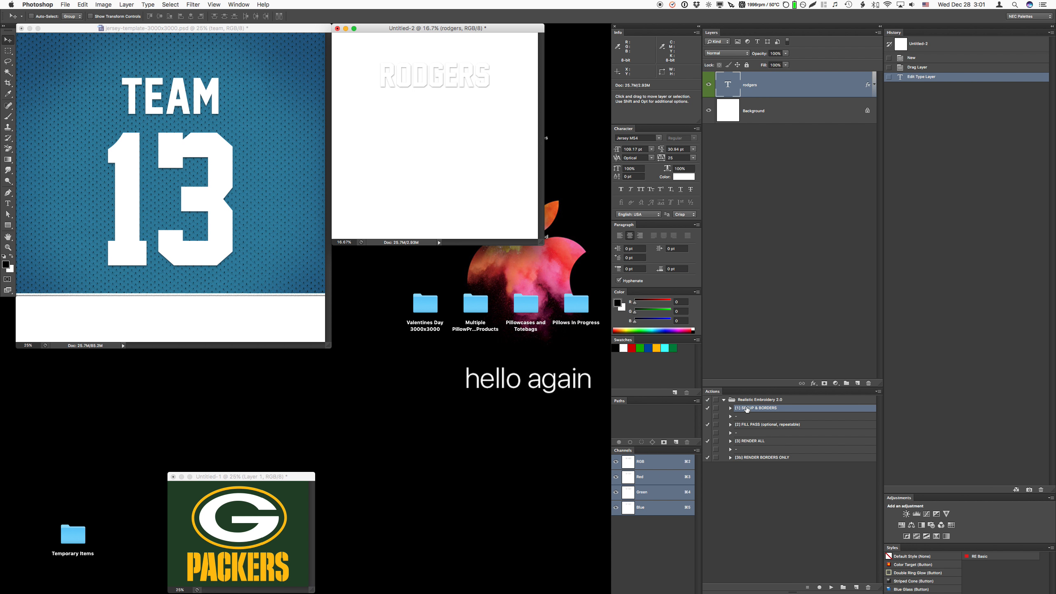
# Step: Run the [1] SETUP & BORDERS action on the RODGERS text and make the rodgers text layer visible
pyautogui.click(831, 587)
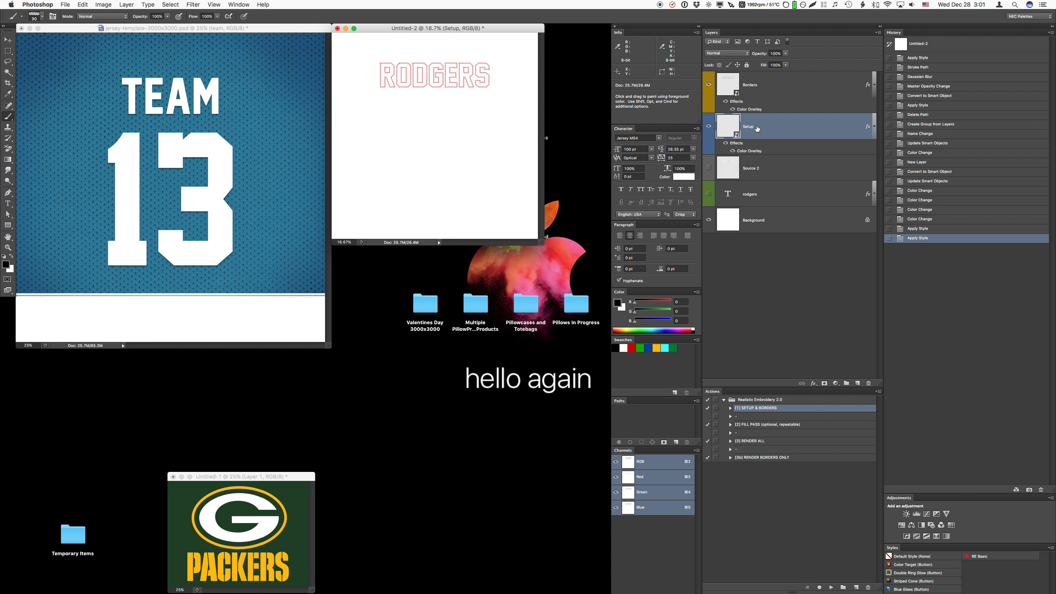
pyautogui.click(754, 90)
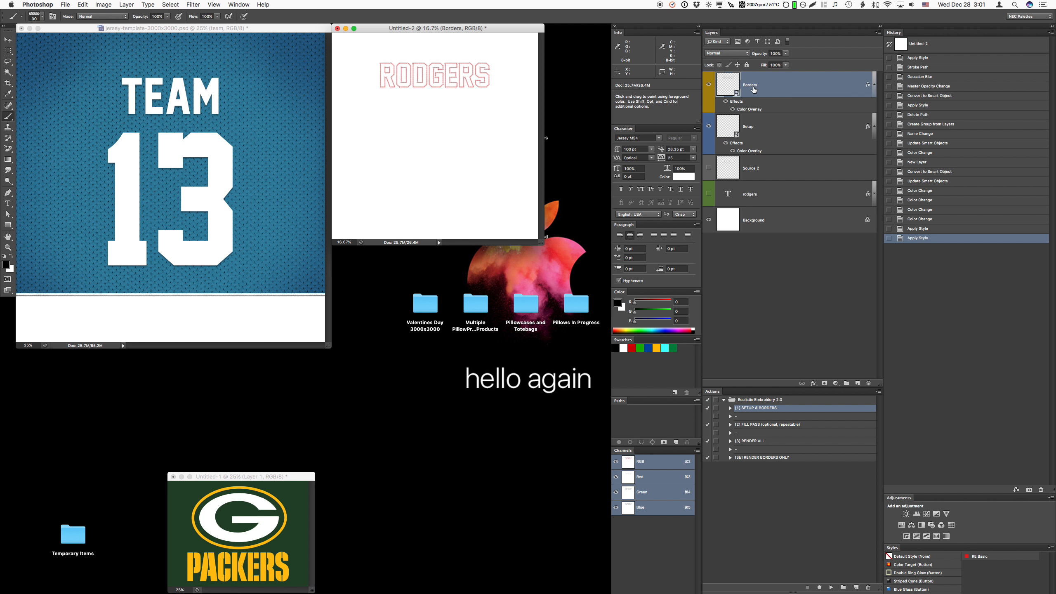
pyautogui.click(755, 193)
pyautogui.click(709, 194)
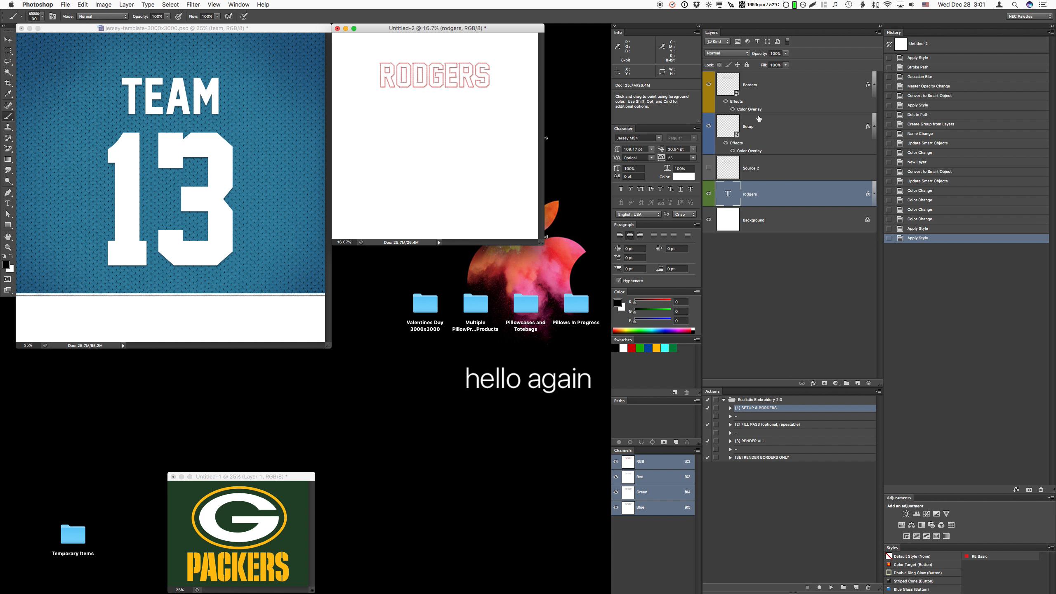
# Step: In the name's Borders smart object, hide Border 1 and show Border 2, saving and closing the smart object
pyautogui.click(748, 83)
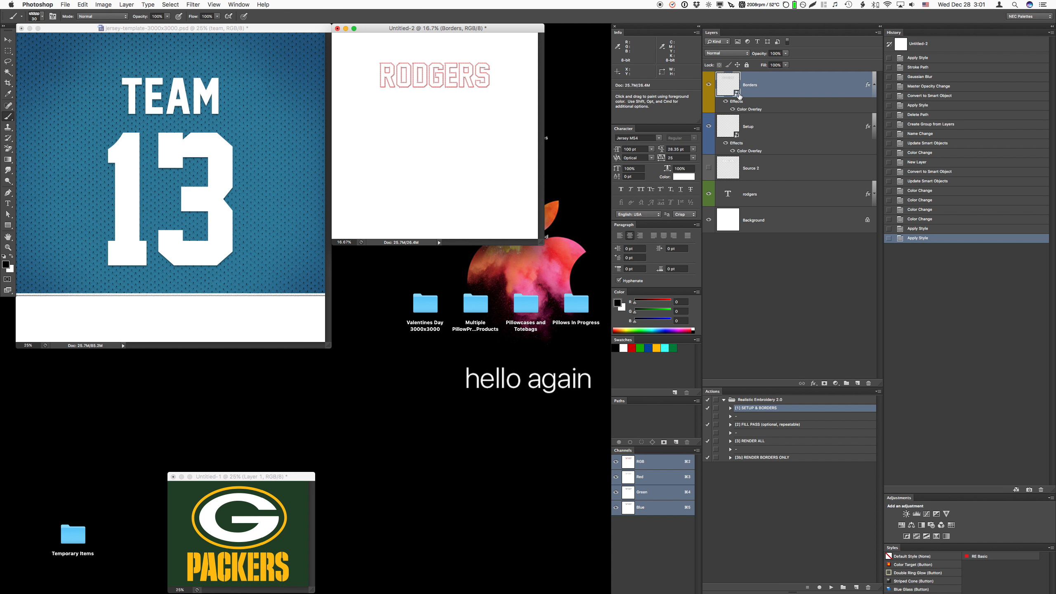
pyautogui.doubleClick(737, 95)
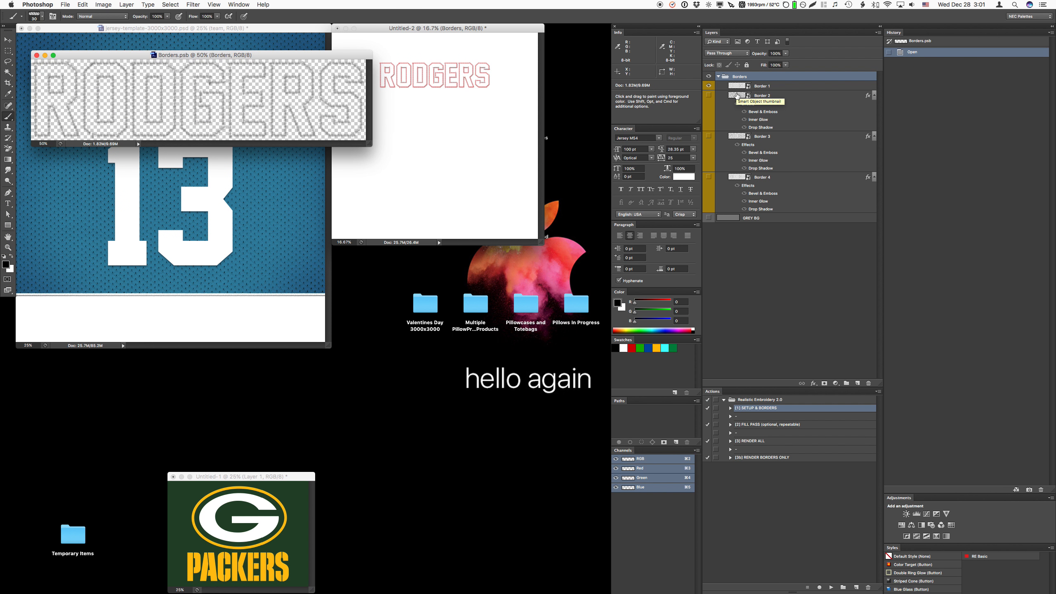
pyautogui.click(708, 86)
pyautogui.click(708, 94)
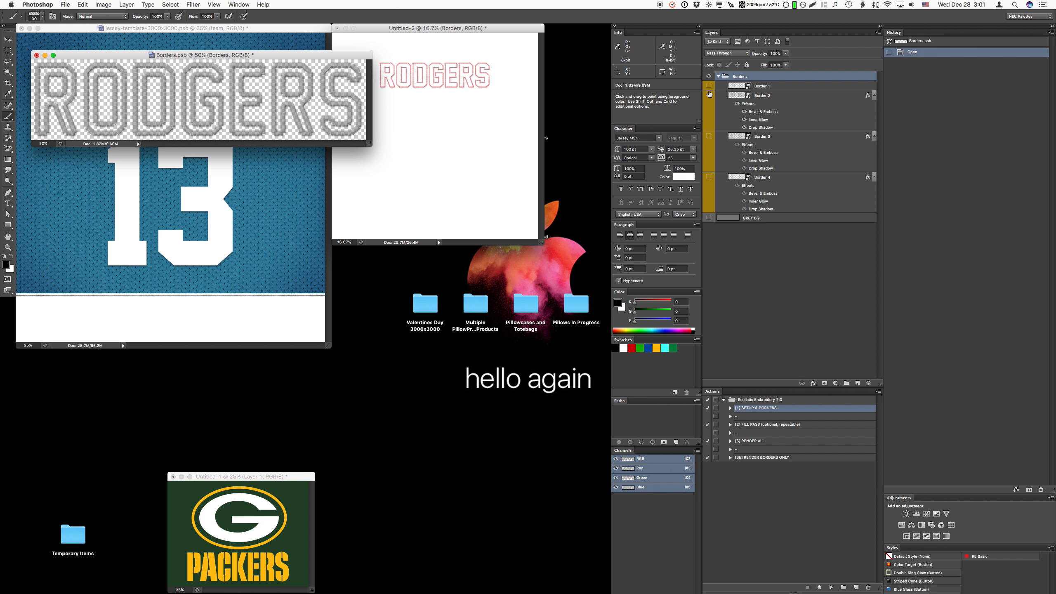
pyautogui.press('super+w')
pyautogui.press('Return')
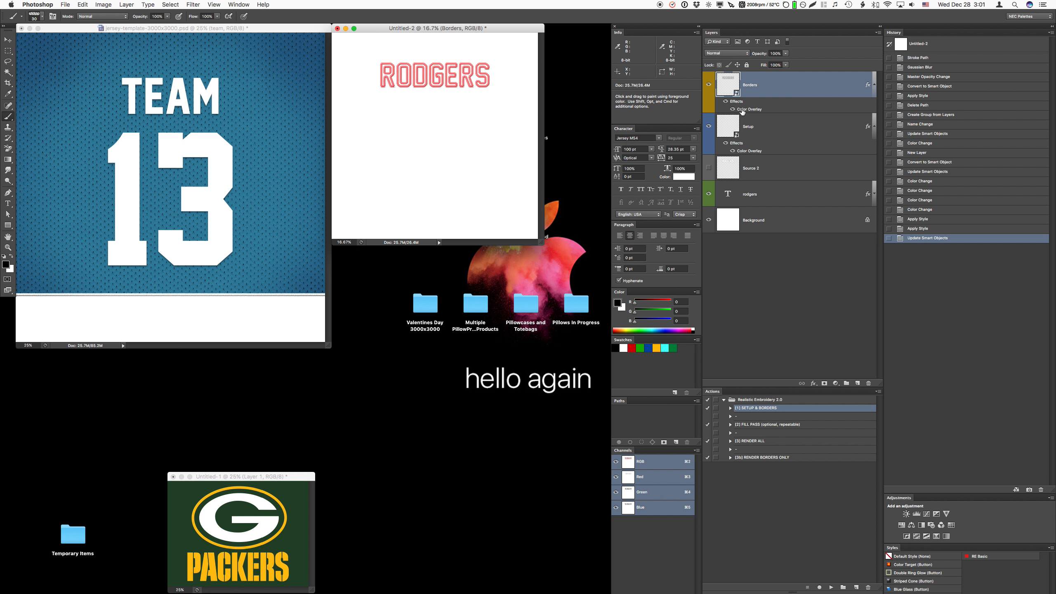
# Step: Set the Borders layer's Color Overlay to the gold sampled from the Packers logo, with the Overlay blend mode
pyautogui.doubleClick(746, 110)
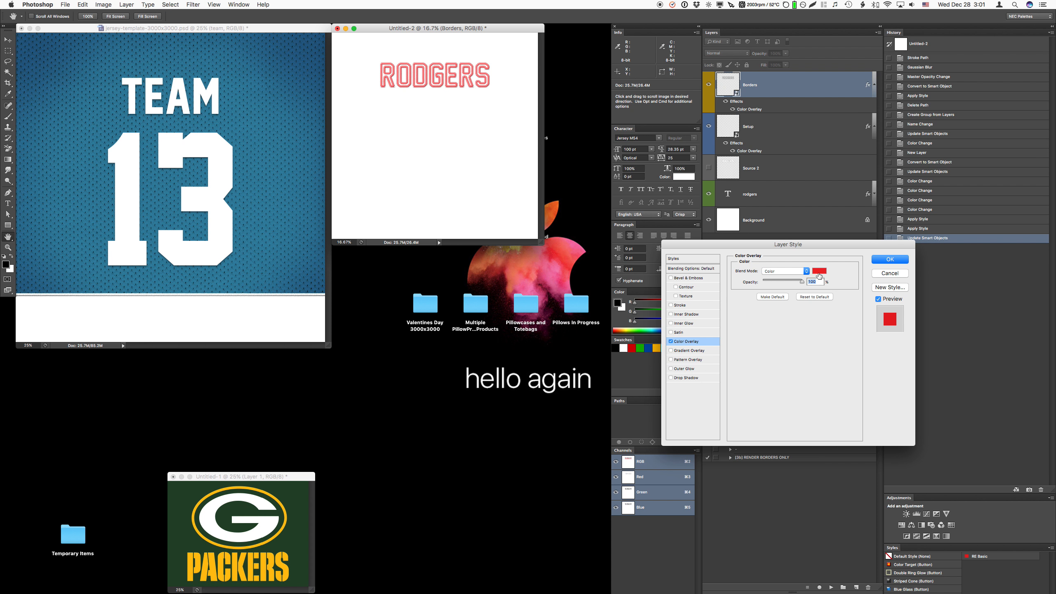
pyautogui.click(820, 273)
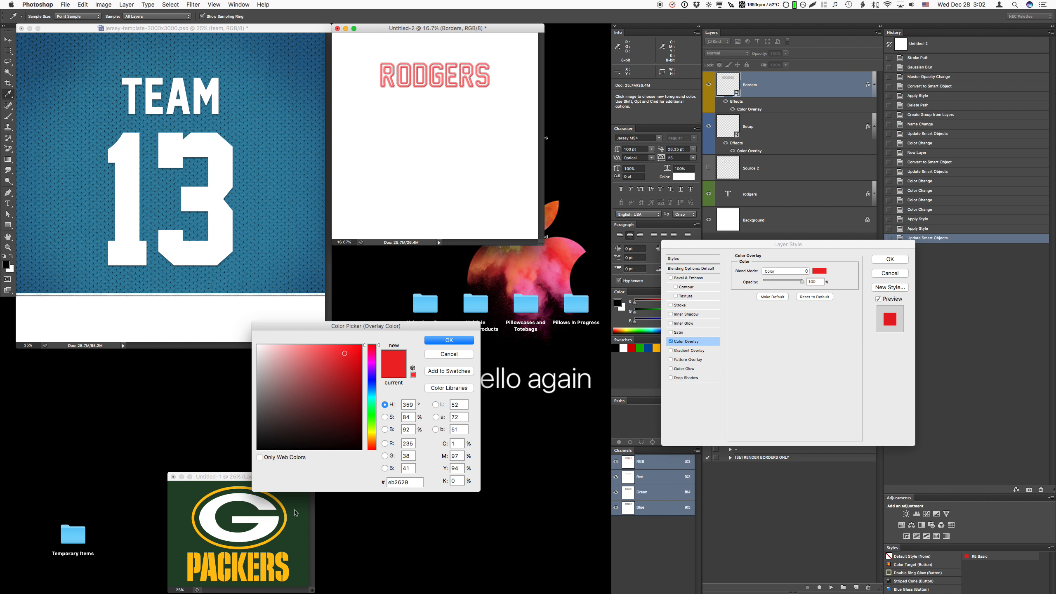
pyautogui.click(256, 555)
pyautogui.click(450, 340)
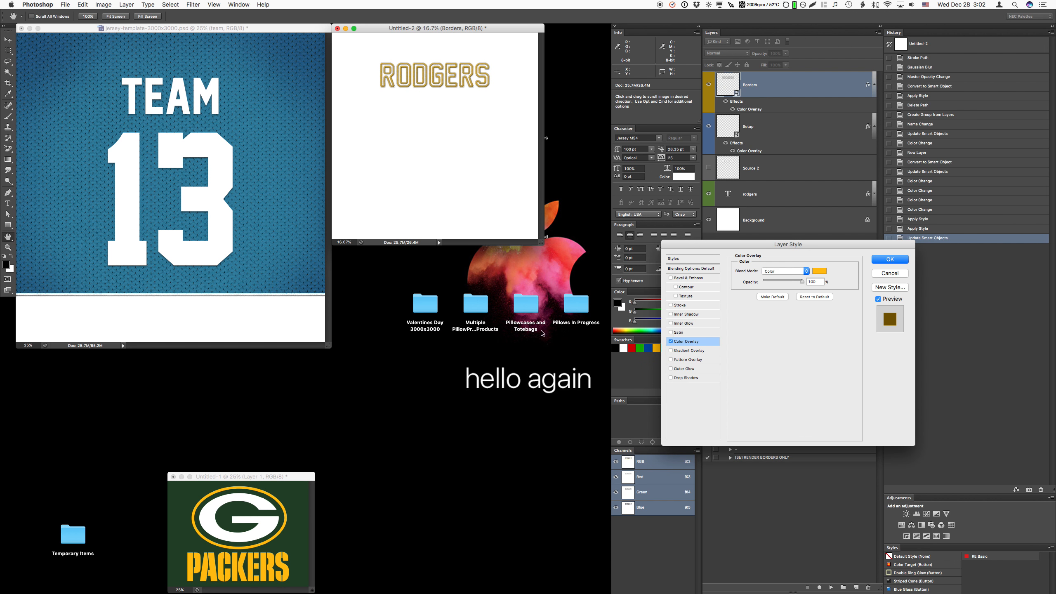
pyautogui.click(795, 276)
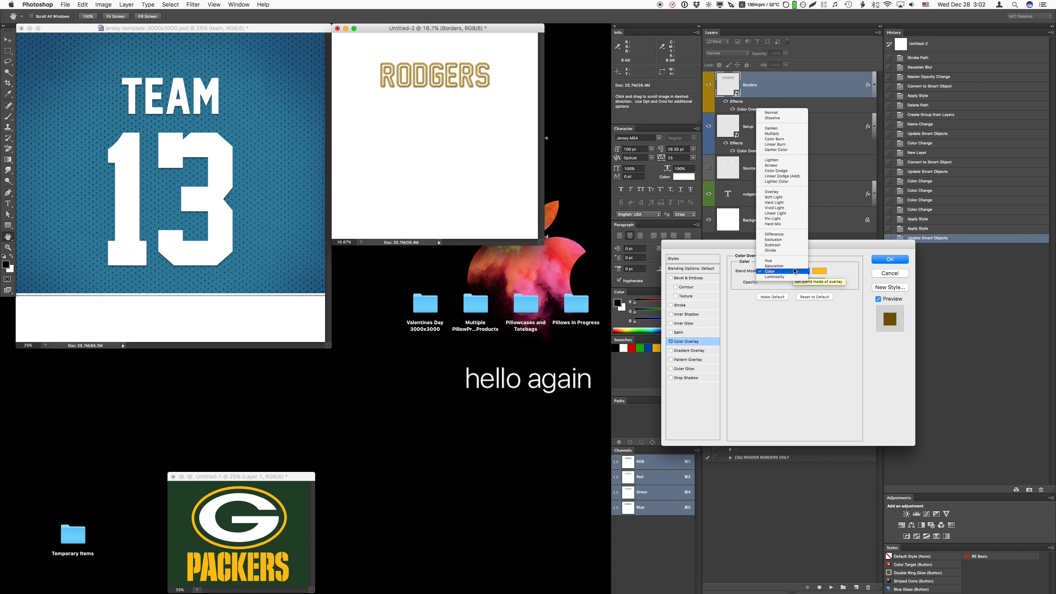
pyautogui.click(783, 193)
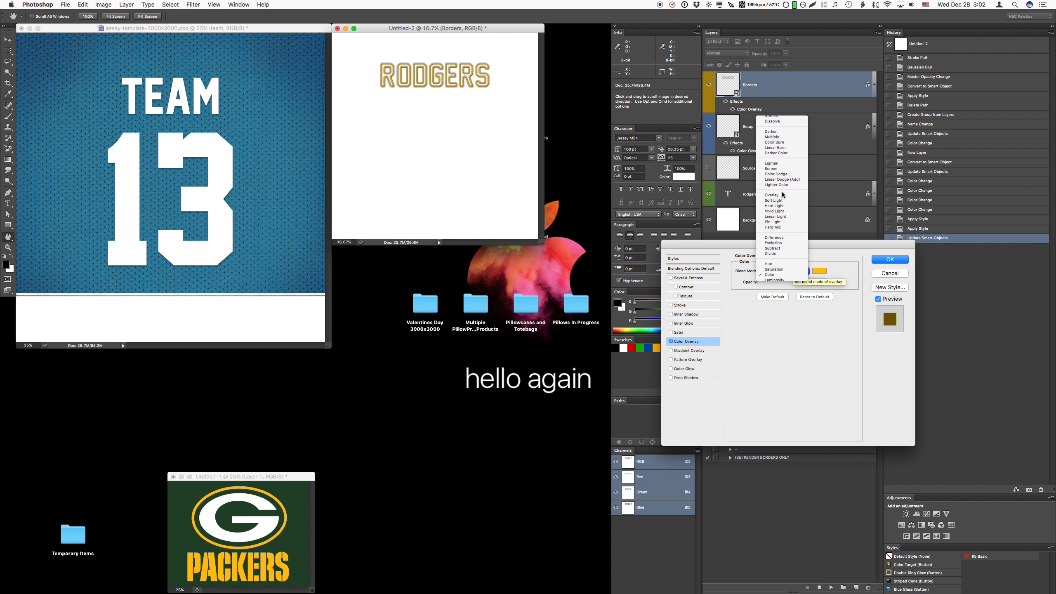
pyautogui.click(880, 260)
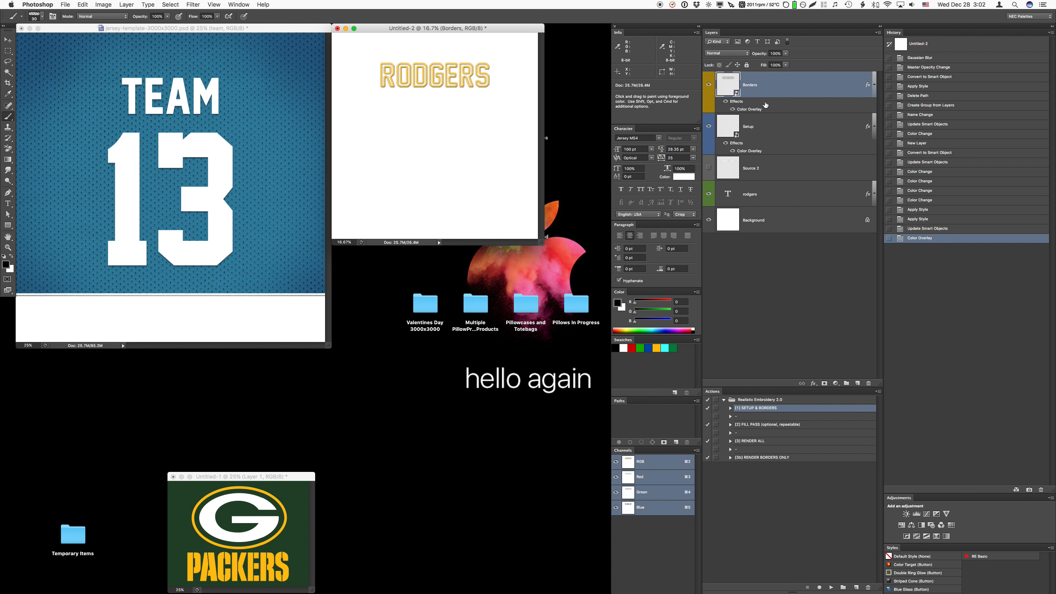
# Step: Copy the Borders and rodgers layers together into the jersey template and delete the template's old team text layer
pyautogui.keyDown('super'); pyautogui.click(773, 197); pyautogui.keyUp('super')
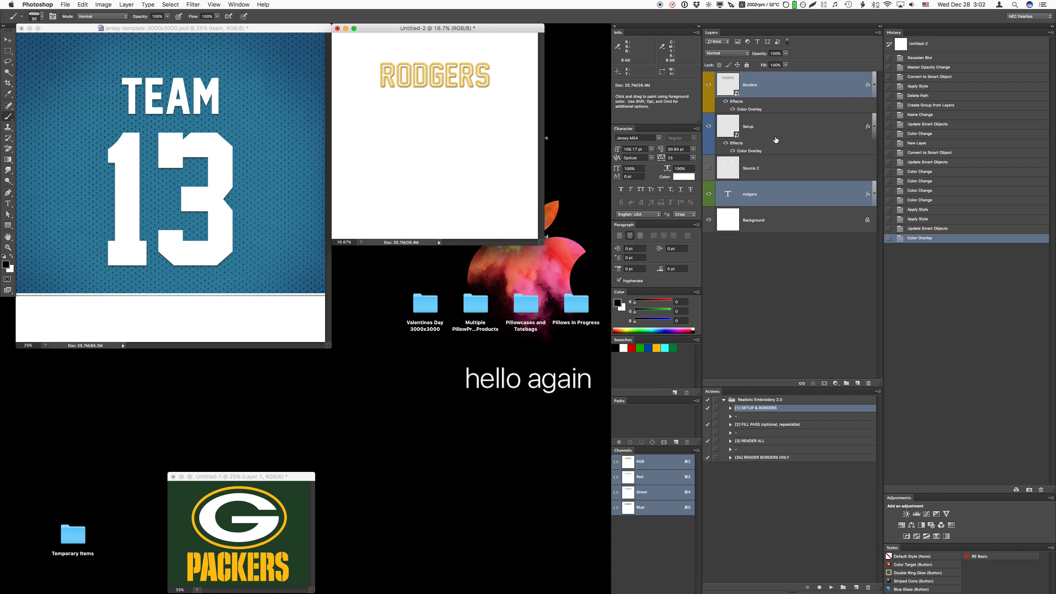
pyautogui.moveTo(761, 90); pyautogui.dragTo(178, 117)
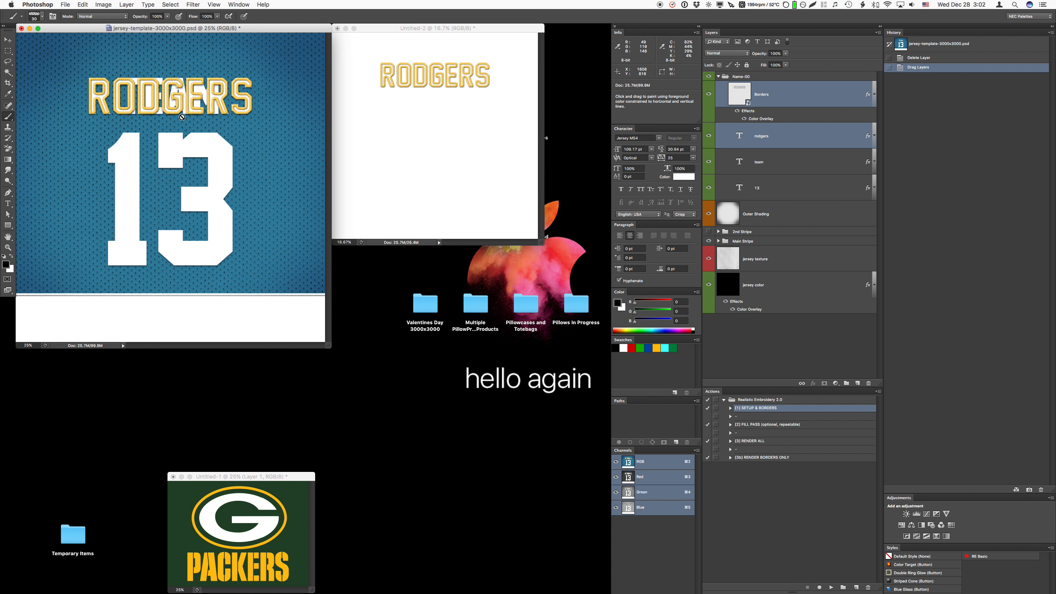
pyautogui.rightClick(756, 155)
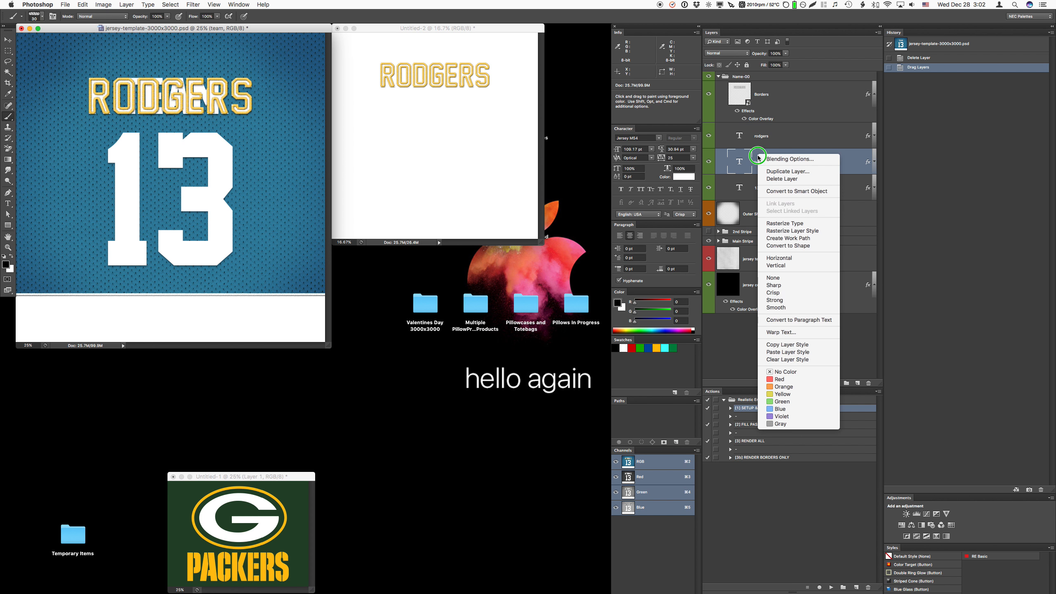
pyautogui.click(788, 181)
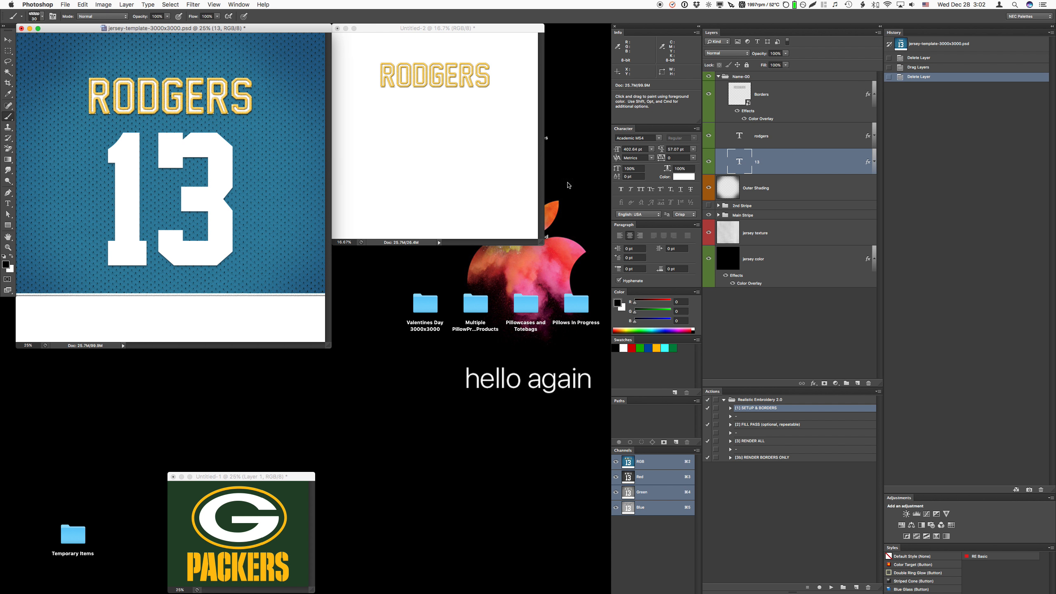
# Step: Clear the working document by deleting every layer from Borders down to rodgers, keeping the Background
pyautogui.click(430, 84)
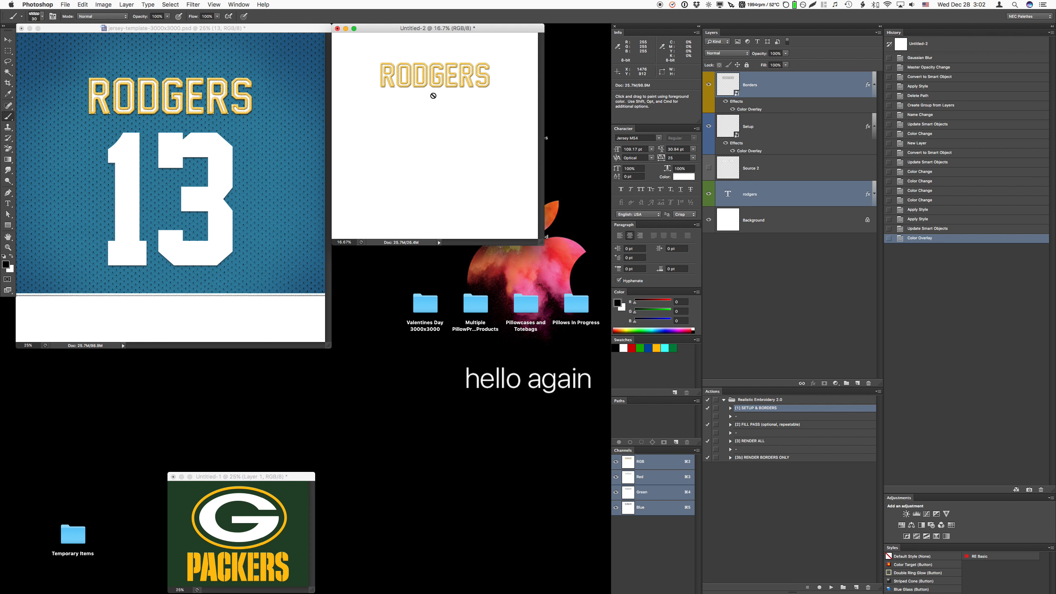
pyautogui.click(768, 92)
pyautogui.keyDown('shift'); pyautogui.click(774, 188); pyautogui.keyUp('shift')
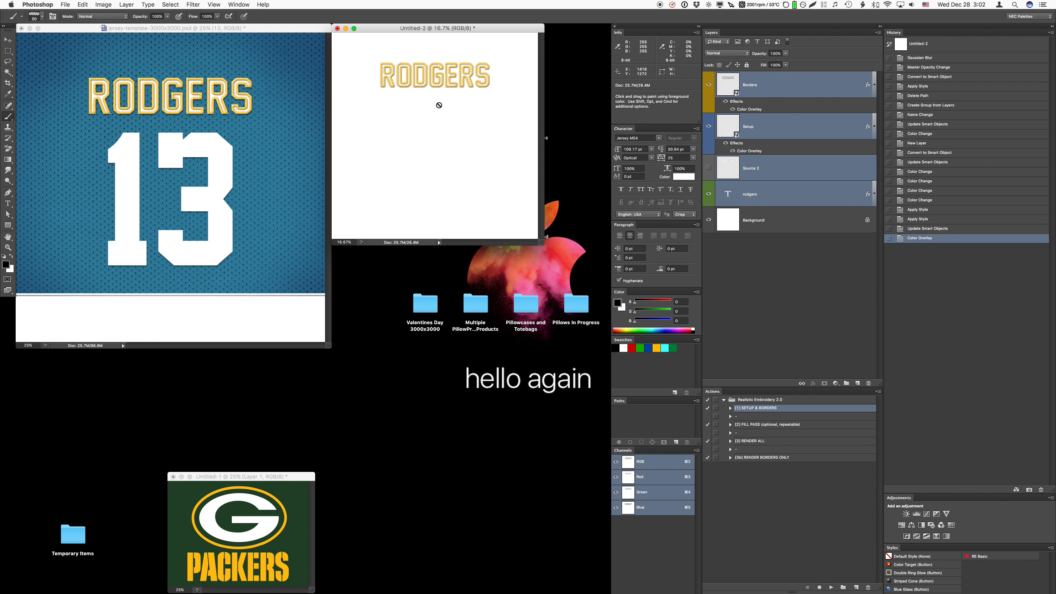
pyautogui.rightClick(768, 192)
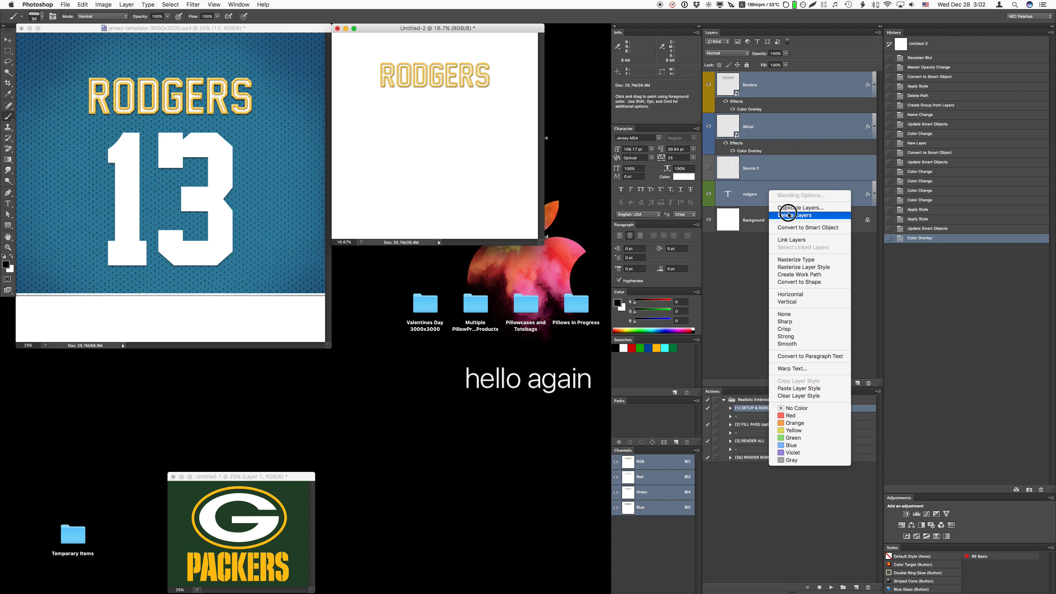
pyautogui.click(794, 214)
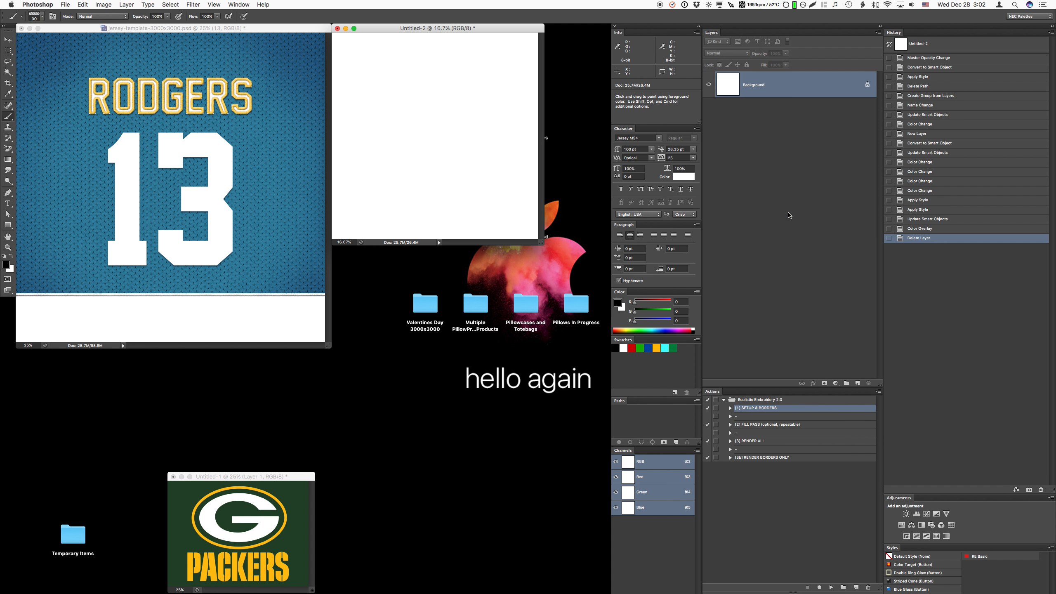
# Step: Copy the template's 13 text layer into the working document and run the [1] SETUP & BORDERS action on it
pyautogui.click(176, 38)
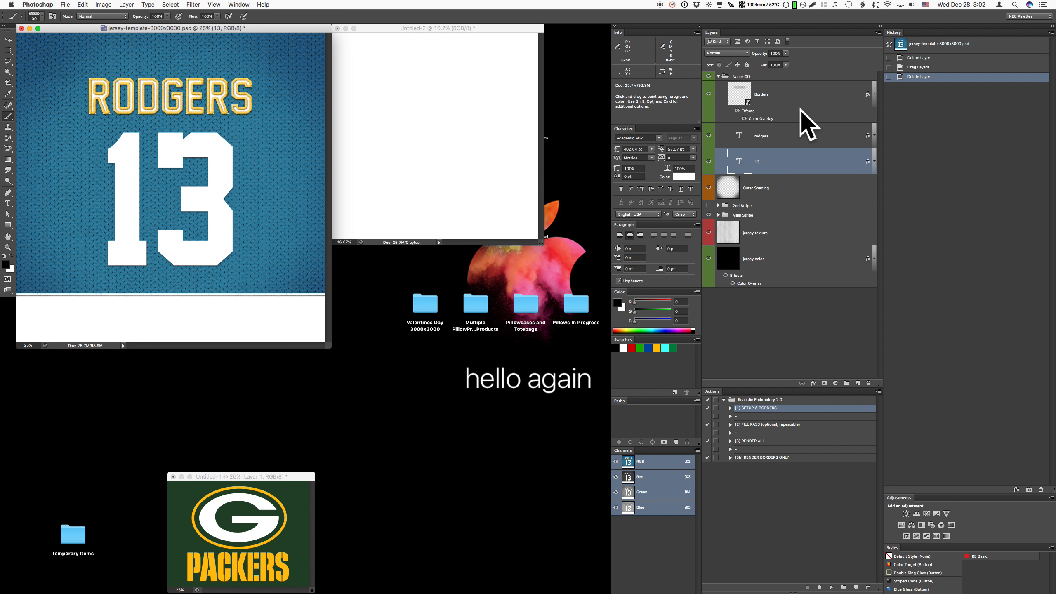
pyautogui.moveTo(777, 161); pyautogui.dragTo(484, 121)
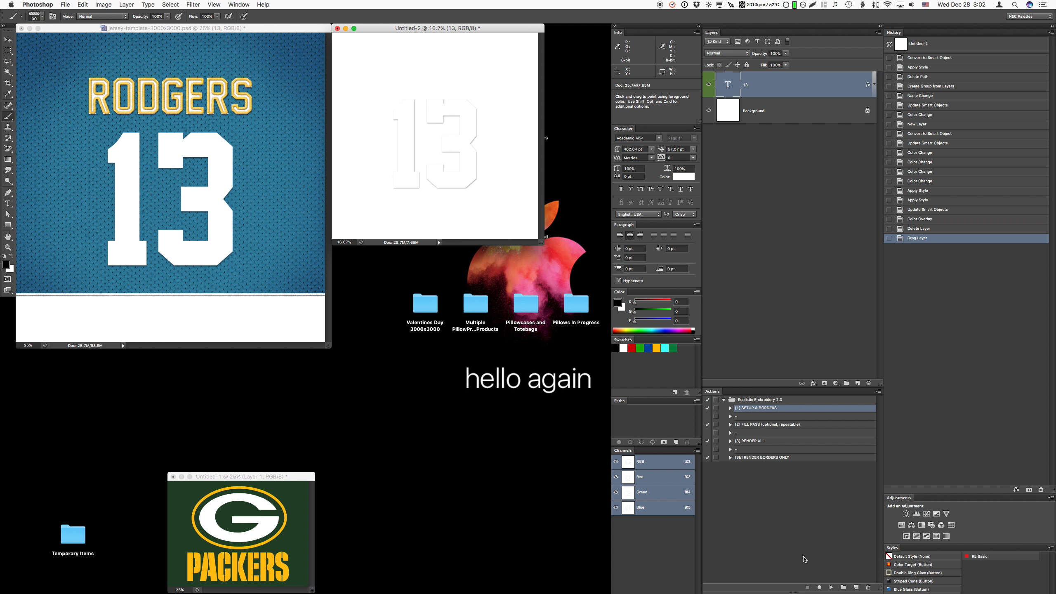
pyautogui.click(829, 586)
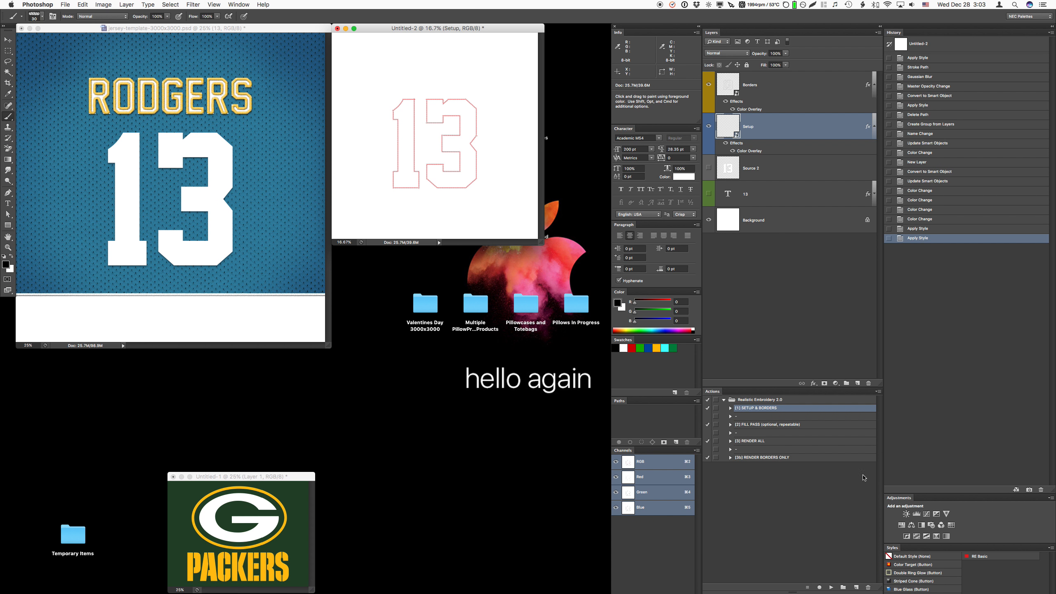
# Step: In the 13's Borders smart object, show Border 2 instead of Border 1 and save it back to the working document
pyautogui.doubleClick(738, 96)
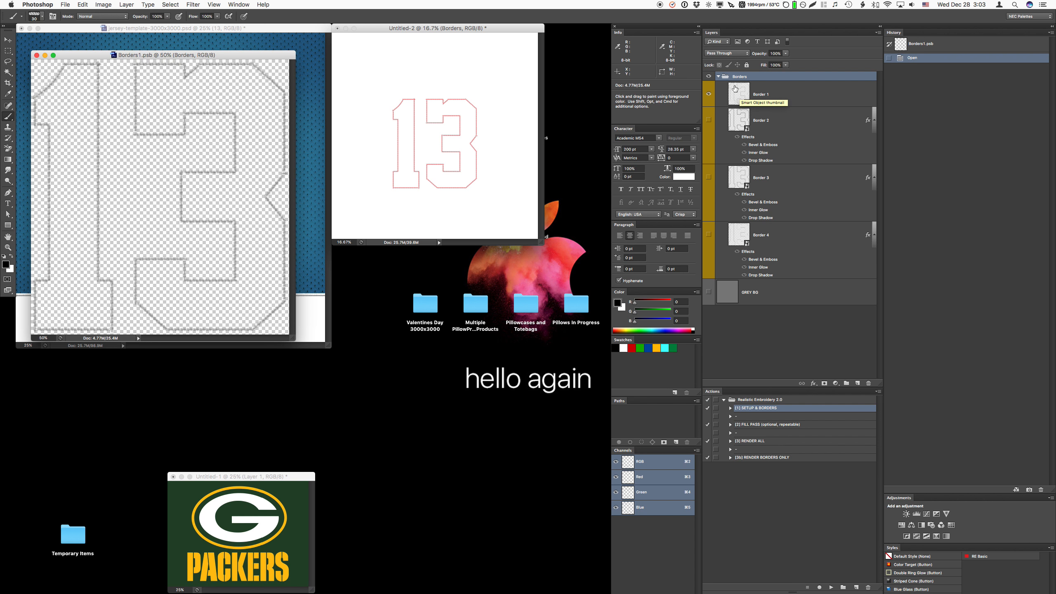
pyautogui.click(709, 96)
pyautogui.click(708, 119)
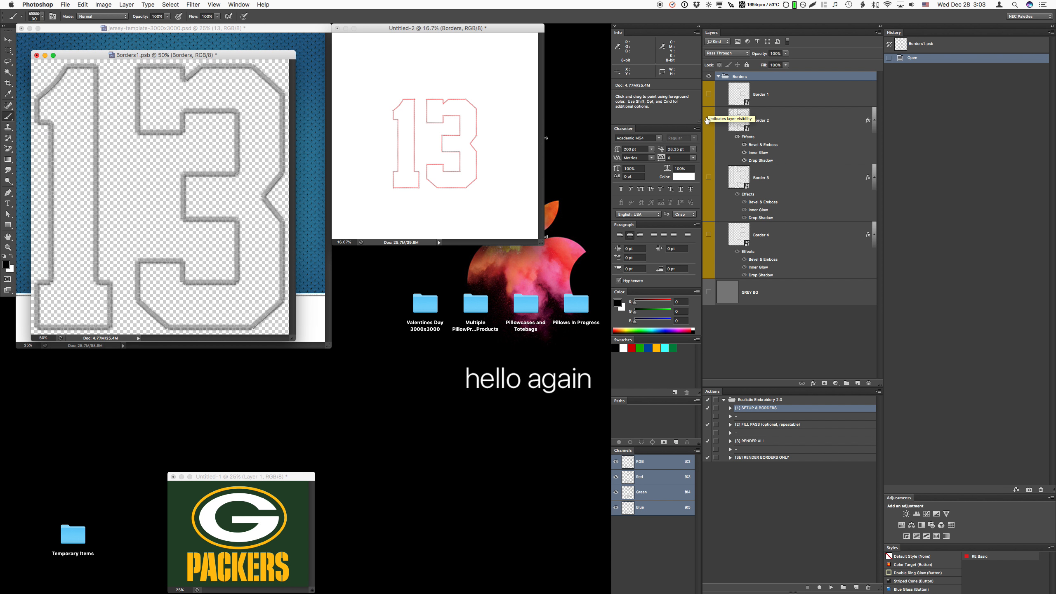
pyautogui.press('super+s')
pyautogui.press('super+w')
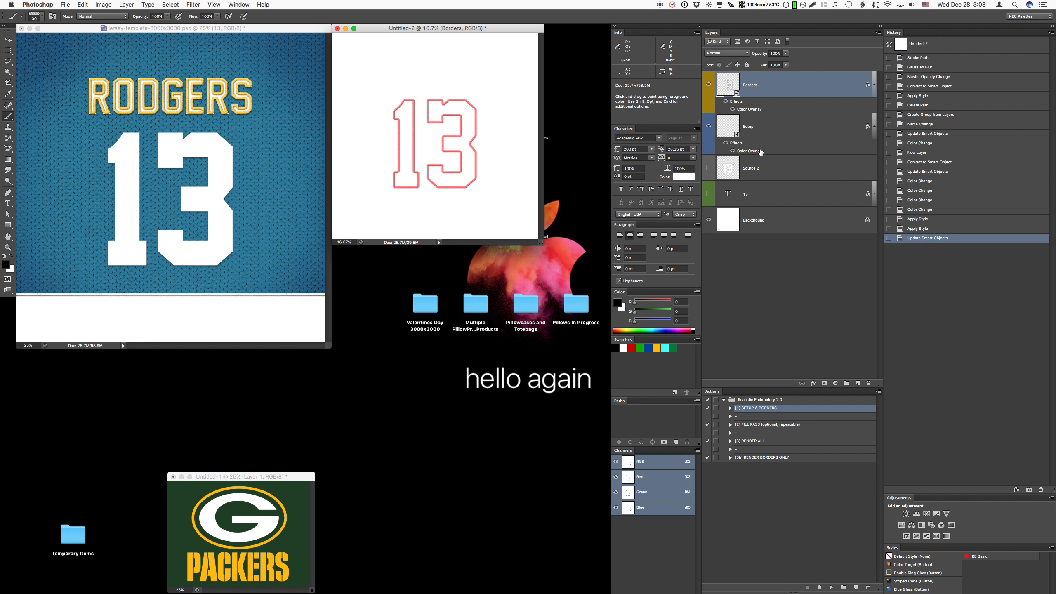
# Step: Clear the working document by deleting the layers from Borders down to the 13 text, keeping the Background
pyautogui.click(708, 194)
pyautogui.keyDown('shift'); pyautogui.click(769, 185); pyautogui.keyUp('shift')
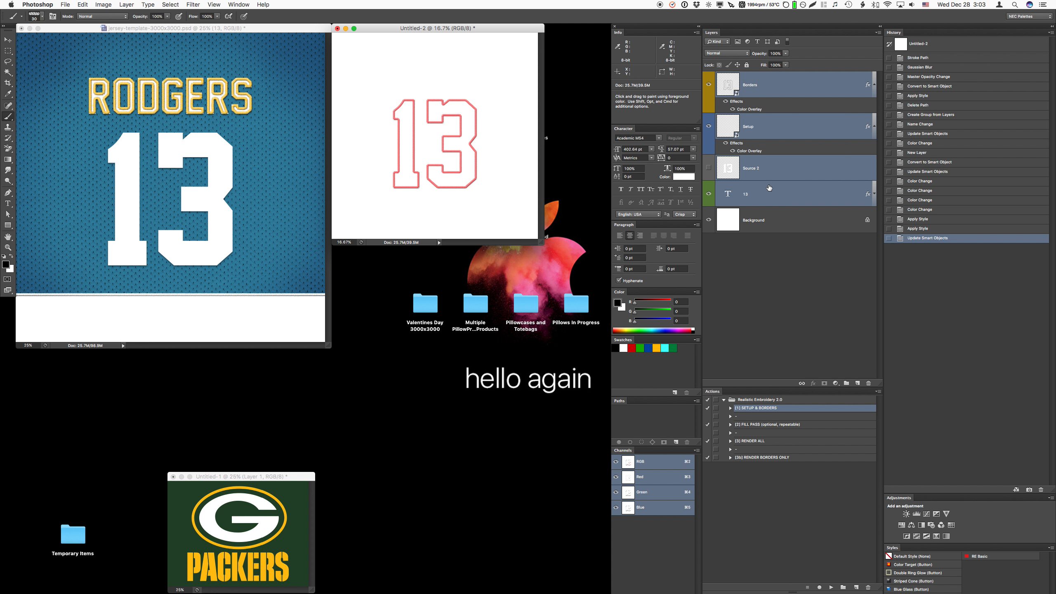
pyautogui.rightClick(769, 185)
pyautogui.click(790, 208)
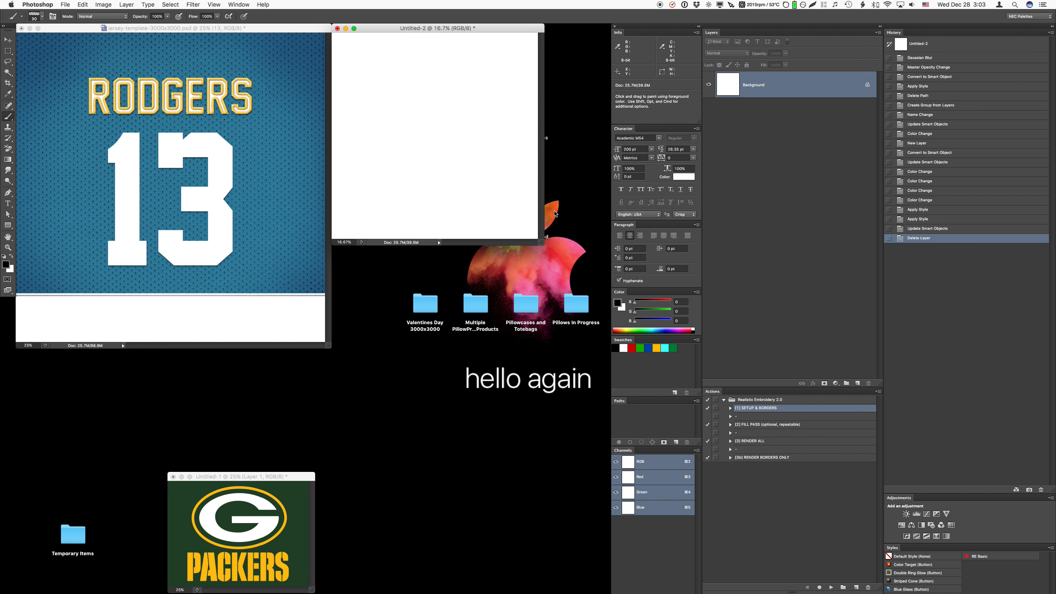
# Step: Copy the template's 13 text layer into the working document and change the number to 12
pyautogui.click(270, 134)
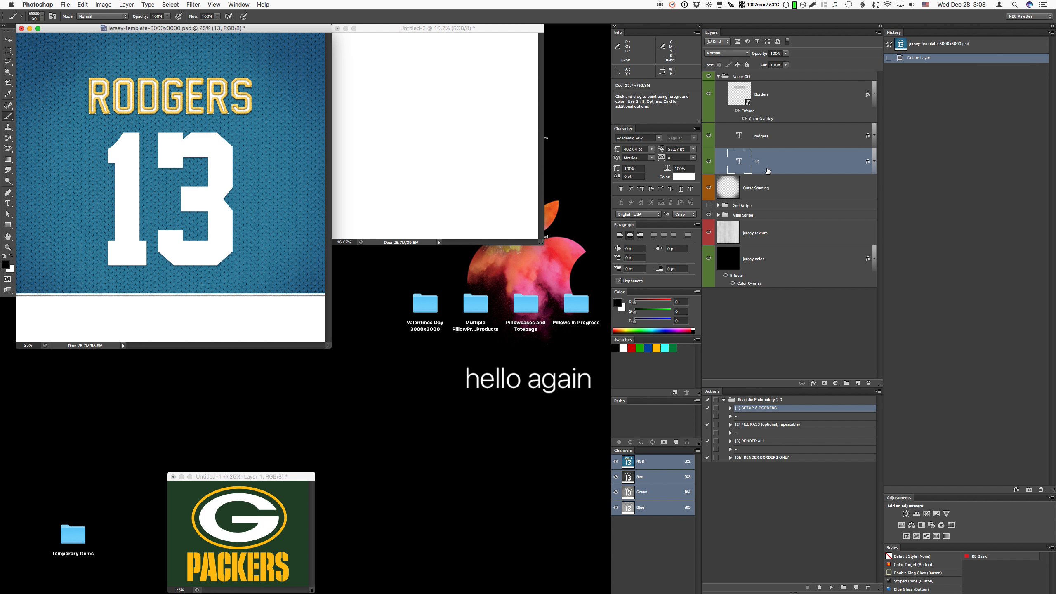
pyautogui.moveTo(768, 171)
pyautogui.mouseDown()
pyautogui.moveTo(440, 163)
pyautogui.moveTo(464, 158)
pyautogui.mouseUp()
pyautogui.write('t')
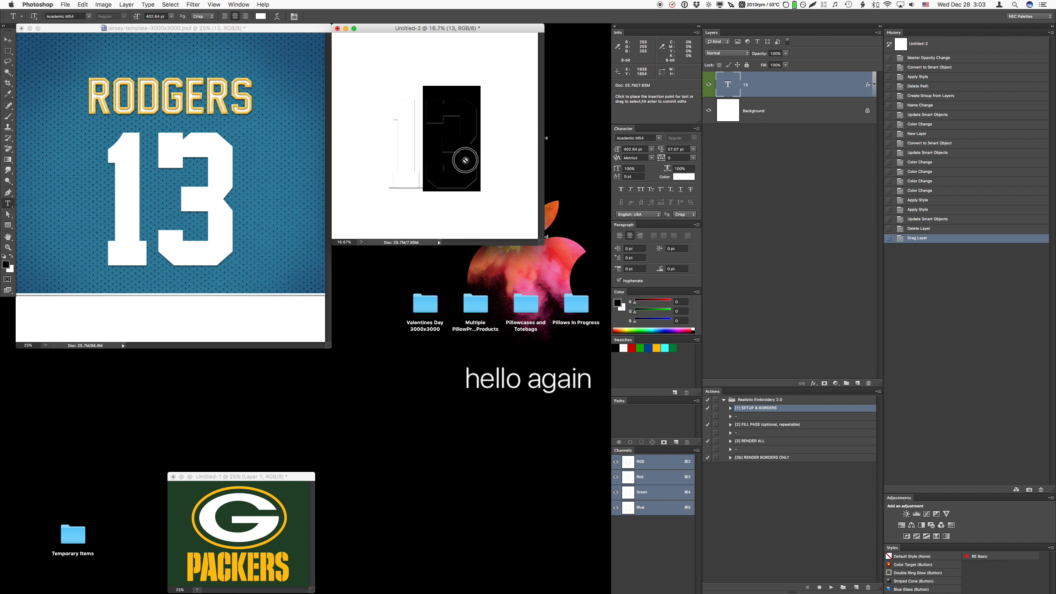
pyautogui.write('2')
pyautogui.press('super+Return')
pyautogui.press('v')
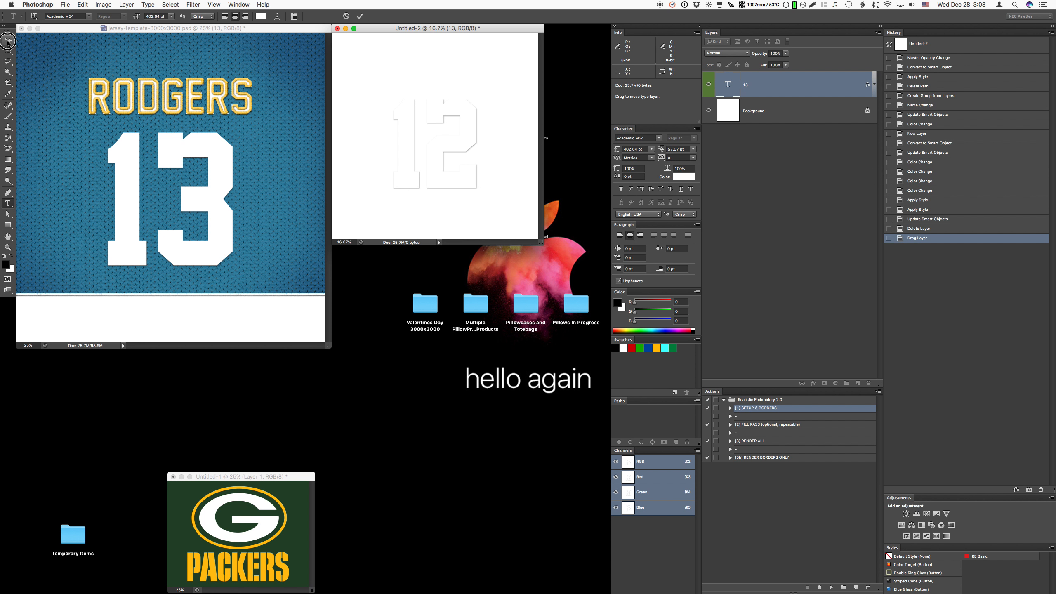
# Step: Run the [1] SETUP & BORDERS action on the 12 and swap Border 1 for Border 2 in its Borders smart object, saving it
pyautogui.click(831, 587)
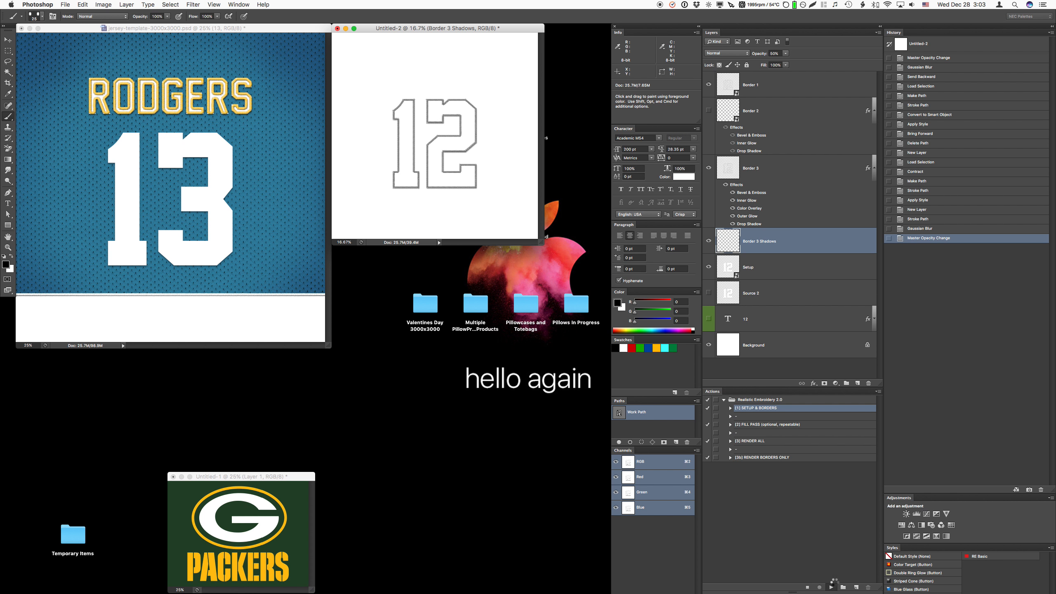
pyautogui.click(835, 583)
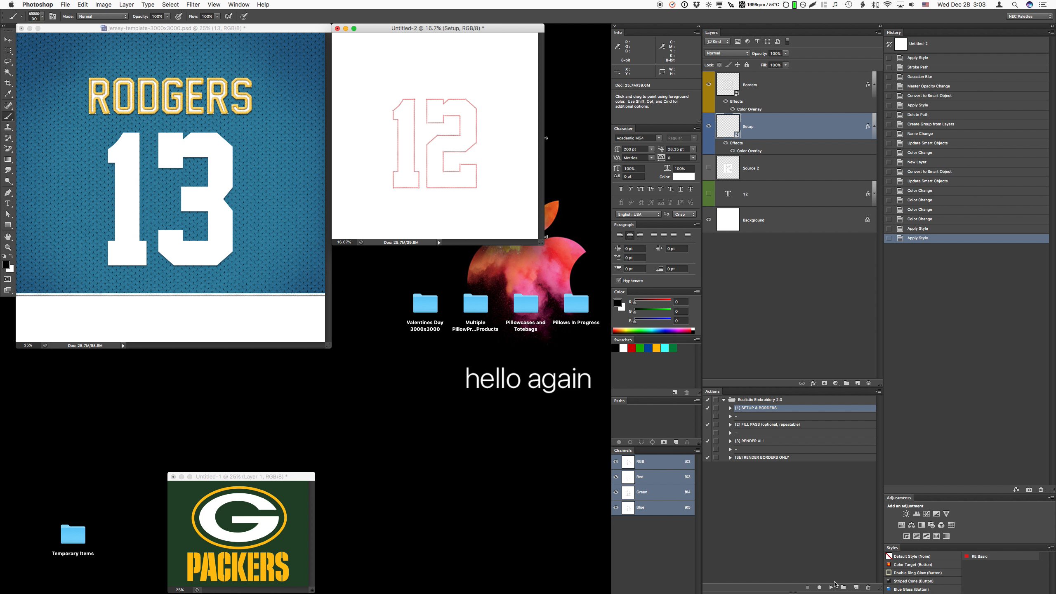
pyautogui.doubleClick(739, 95)
pyautogui.click(708, 95)
pyautogui.click(708, 120)
pyautogui.press('super+s')
pyautogui.press('super+w')
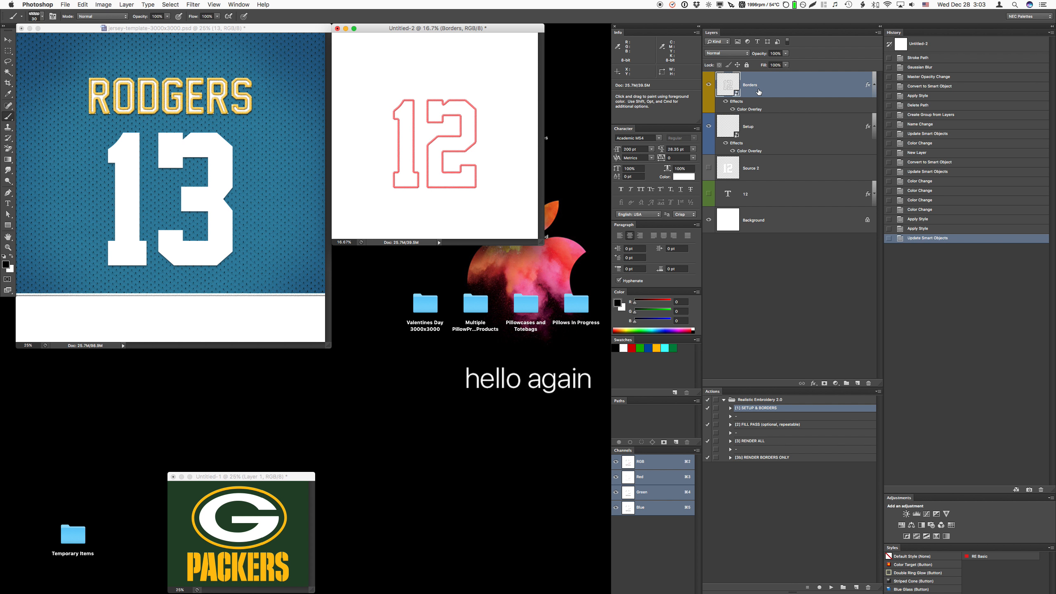
# Step: Copy the Borders and 12 text layers together into the jersey template and delete the template's old 13 layer
pyautogui.click(709, 194)
pyautogui.keyDown('super'); pyautogui.click(747, 196); pyautogui.keyUp('super')
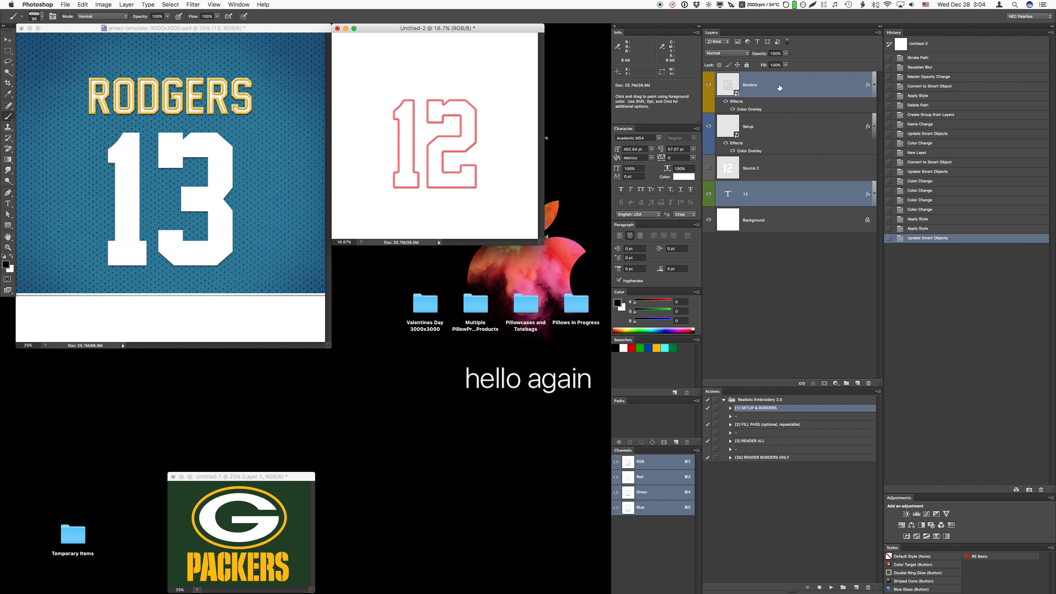
pyautogui.moveTo(779, 88); pyautogui.dragTo(208, 179)
pyautogui.click(760, 234)
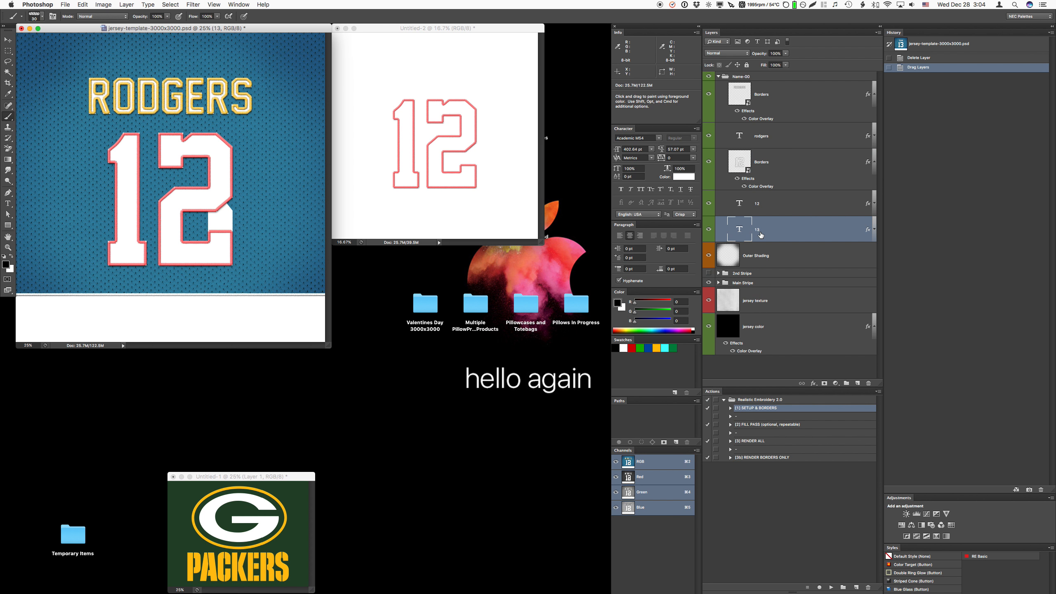
pyautogui.rightClick(760, 235)
pyautogui.click(782, 257)
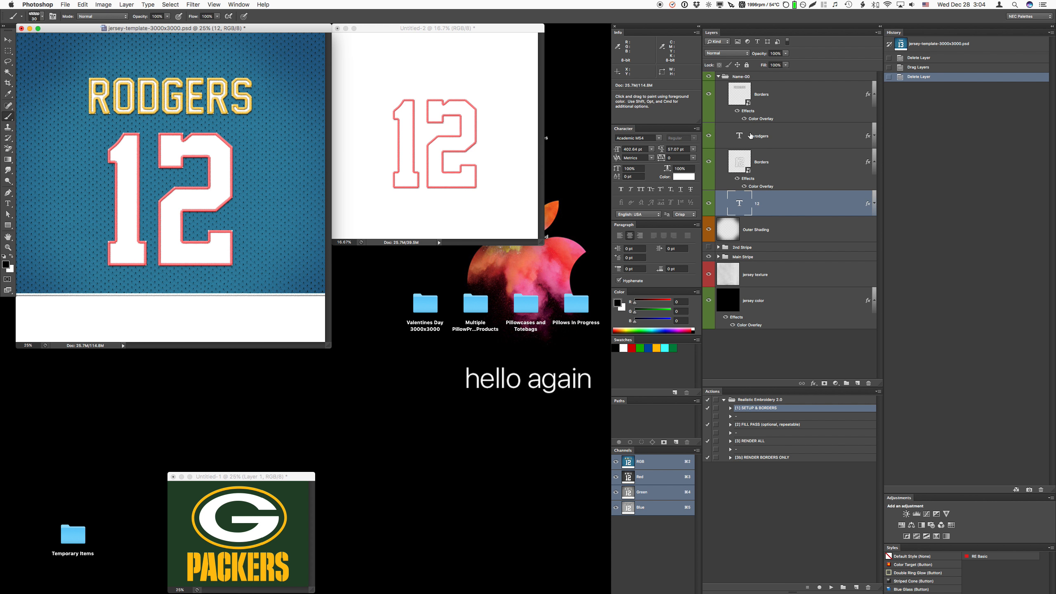
# Step: Copy the layer style from the RODGERS Borders layer and paste it onto the number's Borders layer
pyautogui.click(771, 96)
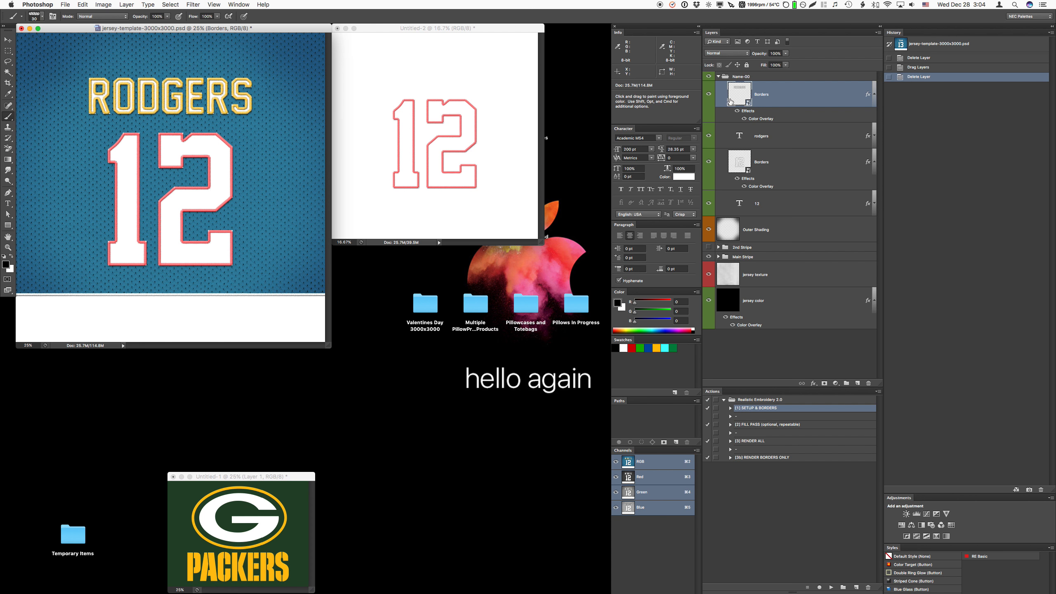
pyautogui.click(709, 94)
pyautogui.click(709, 94)
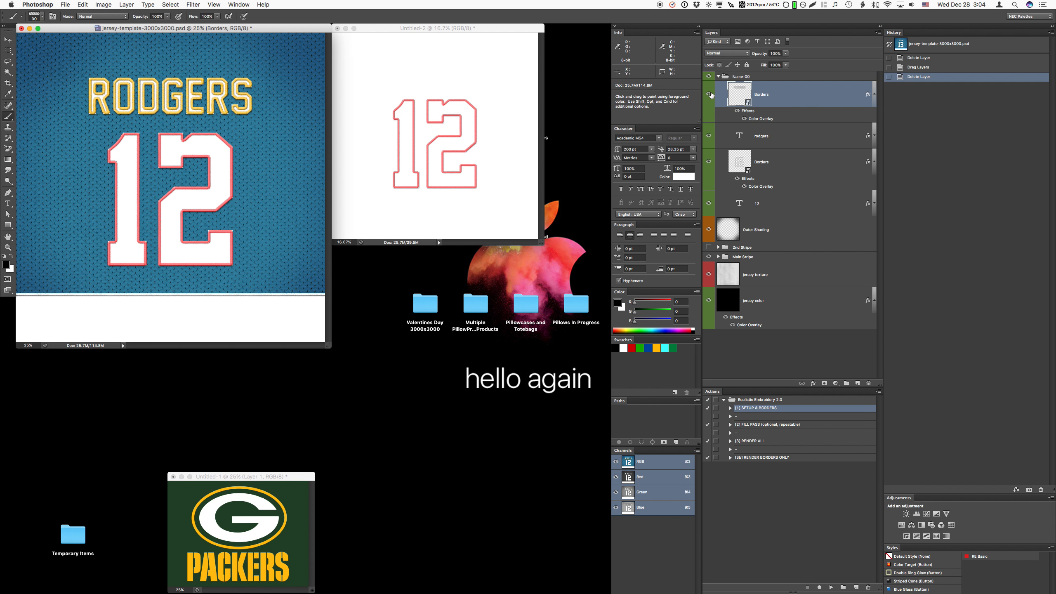
pyautogui.rightClick(774, 100)
pyautogui.click(802, 242)
pyautogui.click(771, 165)
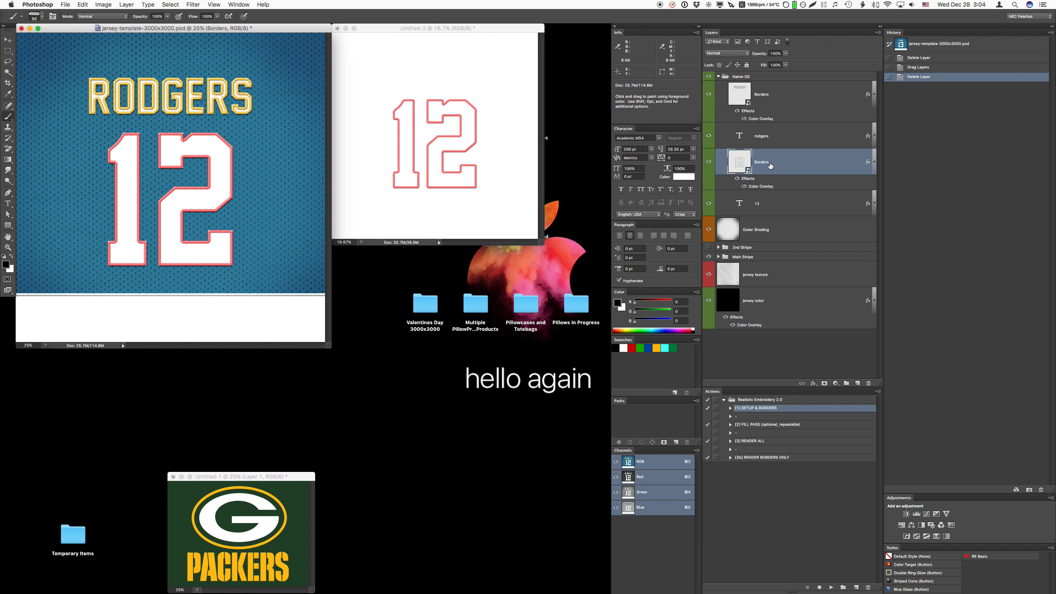
pyautogui.rightClick(770, 166)
pyautogui.click(796, 317)
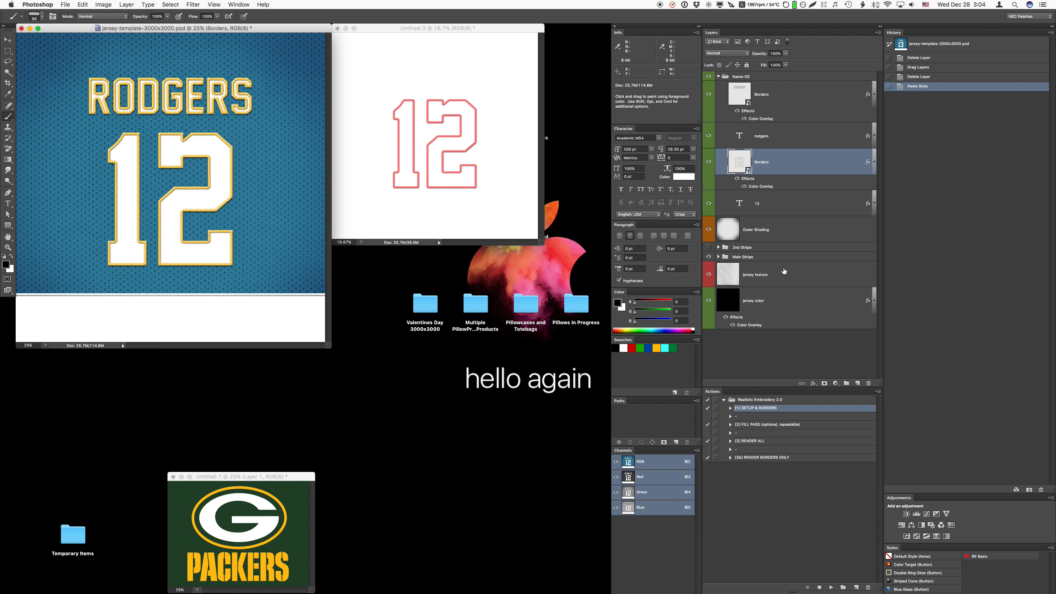
# Step: Paste the copied gold border style onto the Large Stripe Stitching layer in the Main Stripe group
pyautogui.click(718, 257)
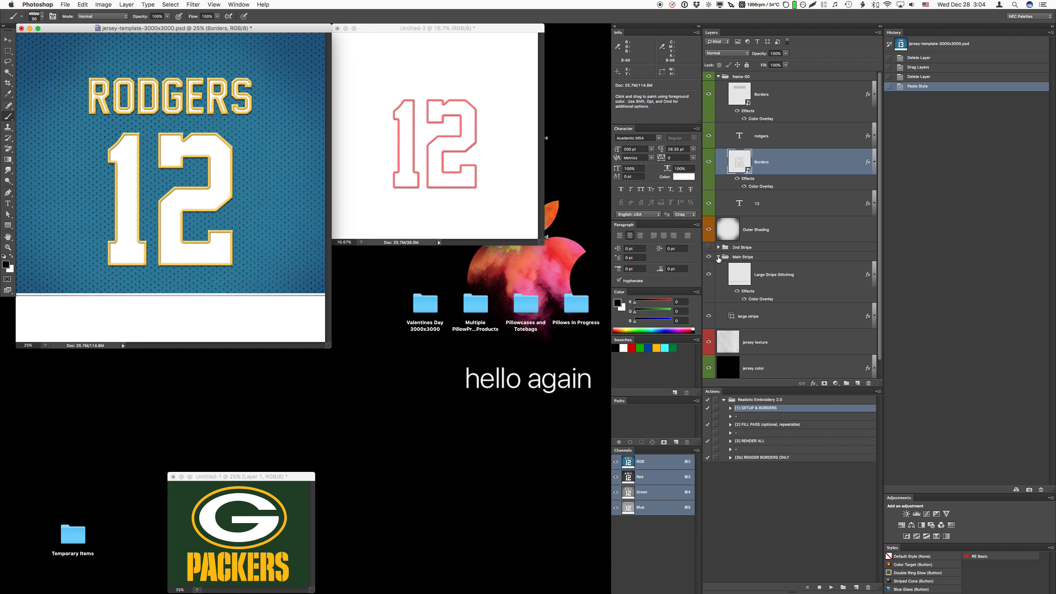
pyautogui.rightClick(769, 277)
pyautogui.click(811, 401)
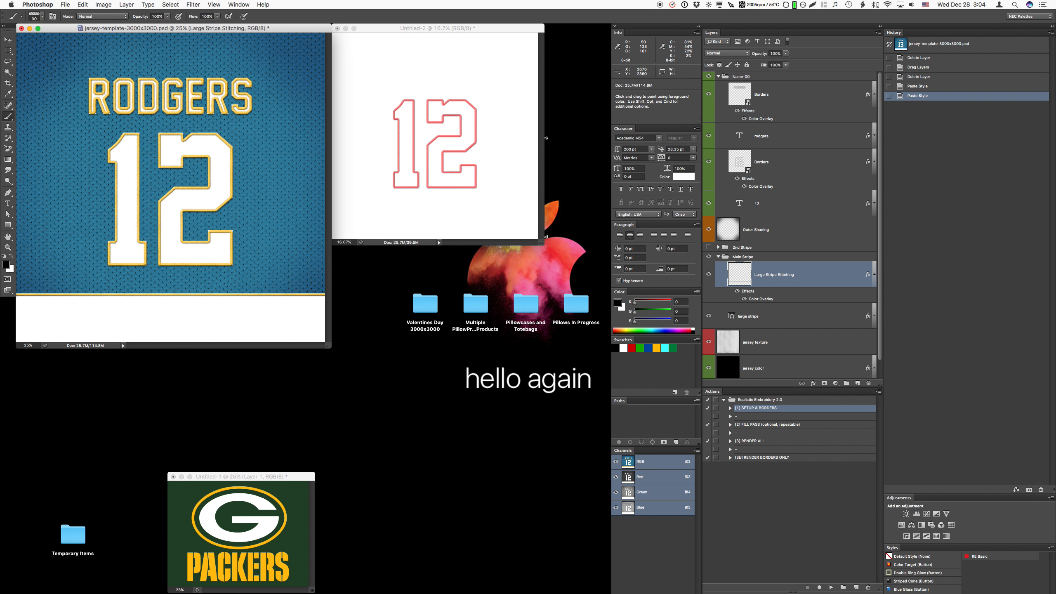
# Step: Turn on the 2nd Stripe group and paste the copied gold style onto its 2nd Color Strip Stitching layer
pyautogui.click(708, 247)
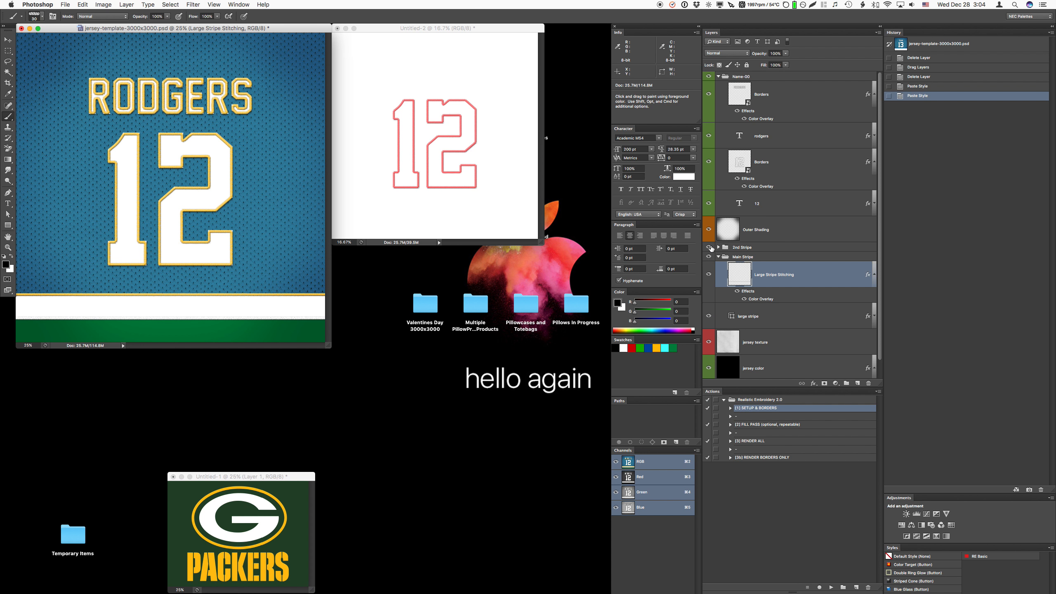
pyautogui.click(718, 248)
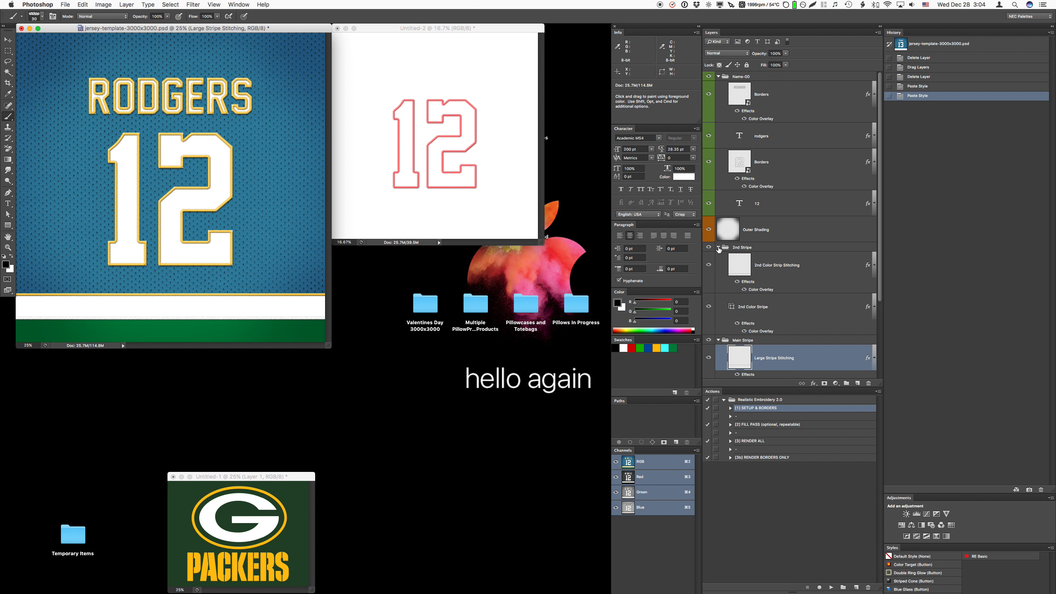
pyautogui.rightClick(761, 267)
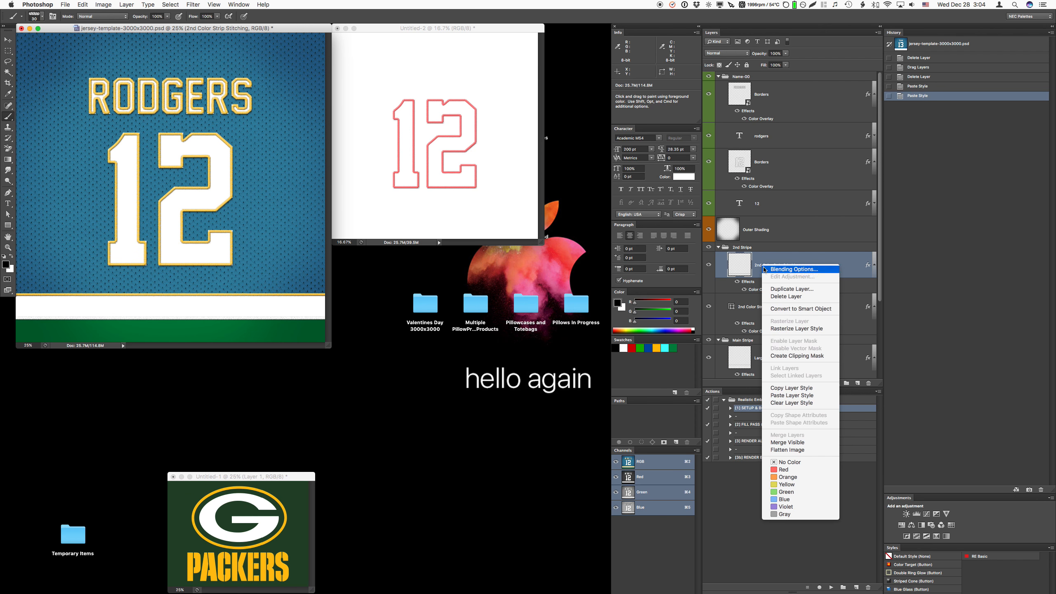
pyautogui.click(786, 396)
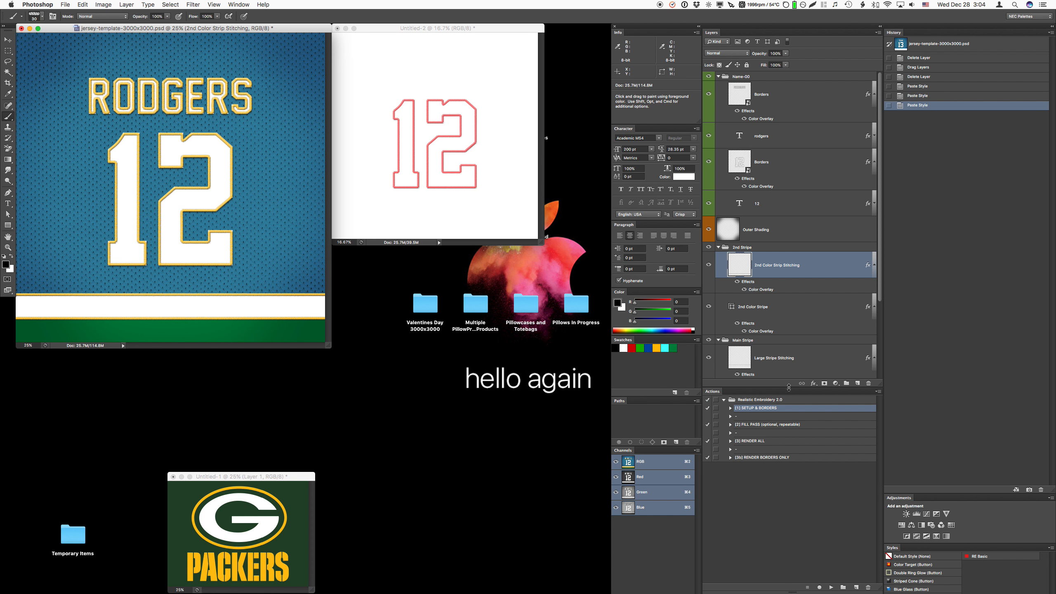
# Step: Set the 2nd Color Stripe's Color Overlay to the gold #ffc30d sampled from the Packers logo, and collapse both stripe groups
pyautogui.scroll(-5, 739, 291)
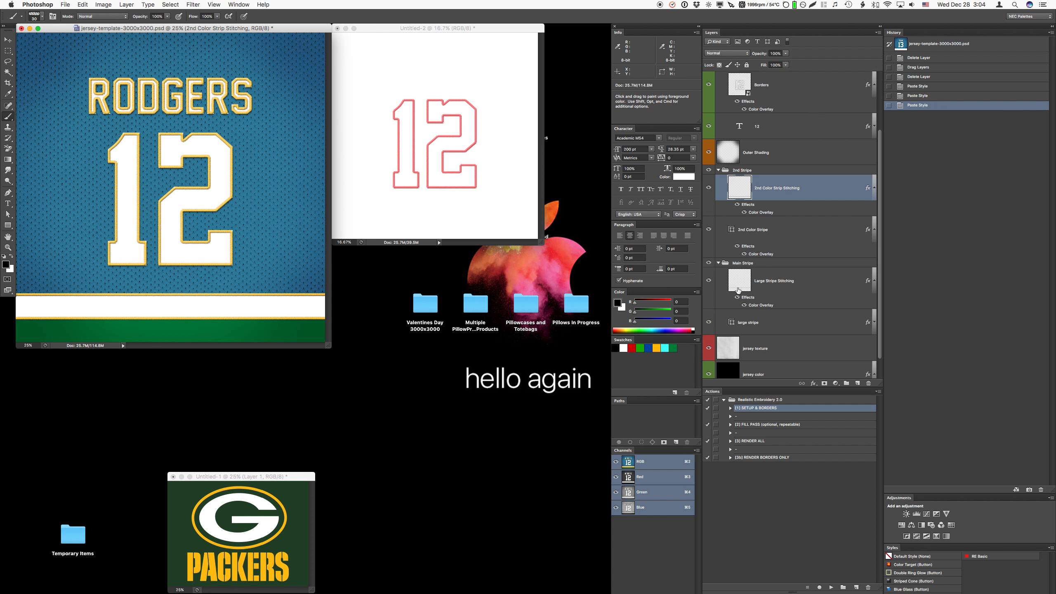
pyautogui.click(747, 303)
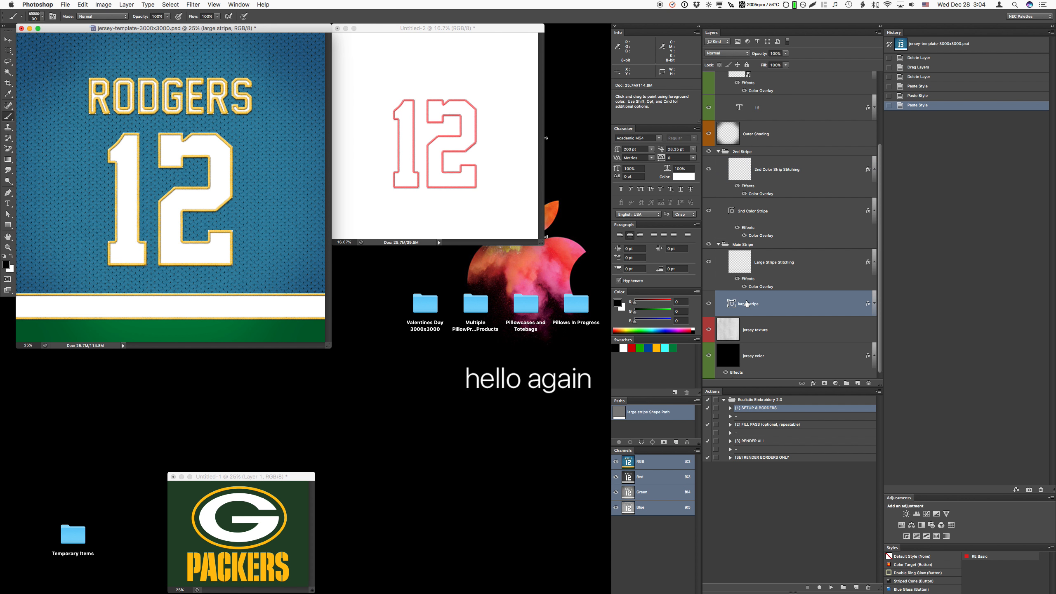
pyautogui.click(708, 245)
pyautogui.click(708, 245)
pyautogui.doubleClick(756, 236)
pyautogui.click(819, 271)
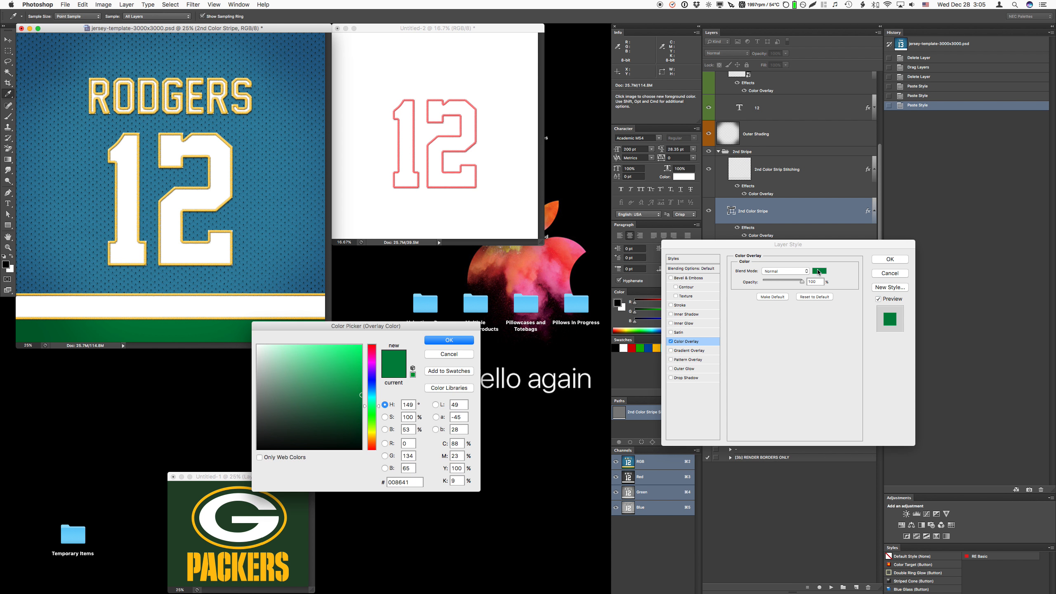
pyautogui.click(238, 565)
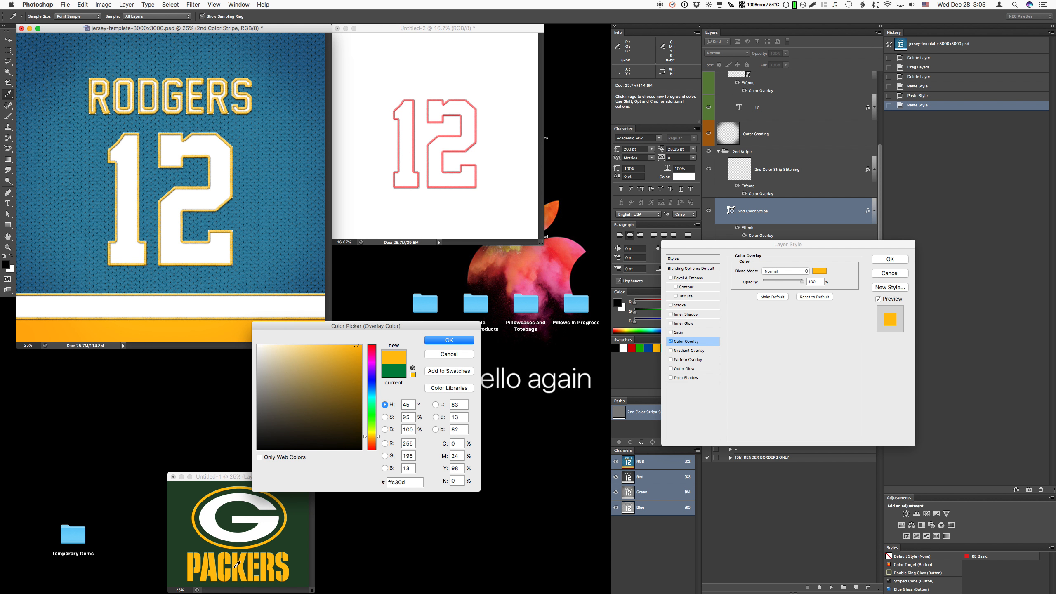
pyautogui.press('Return')
pyautogui.press('Return')
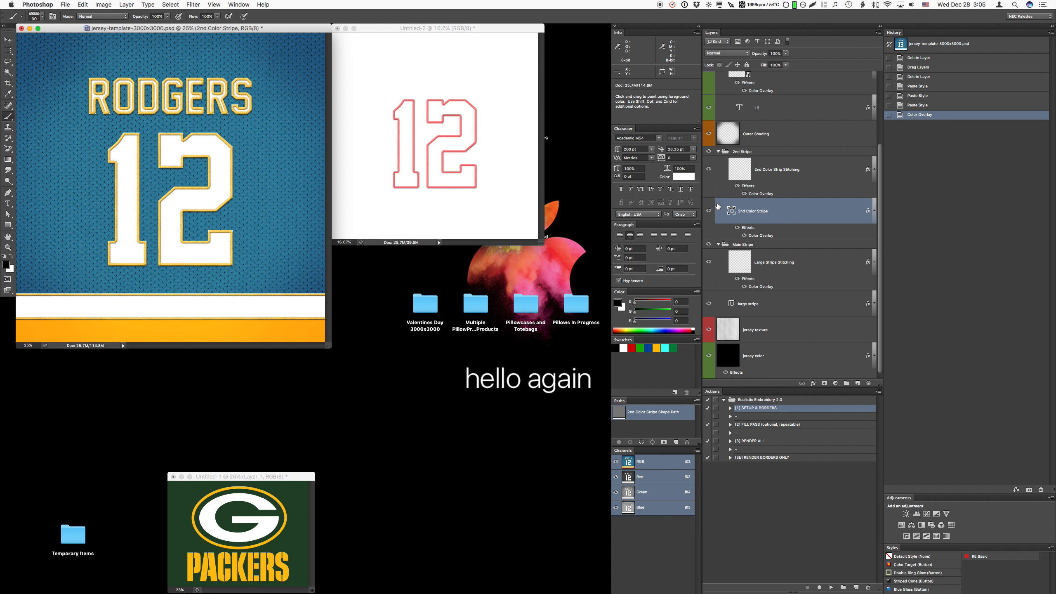
pyautogui.click(718, 152)
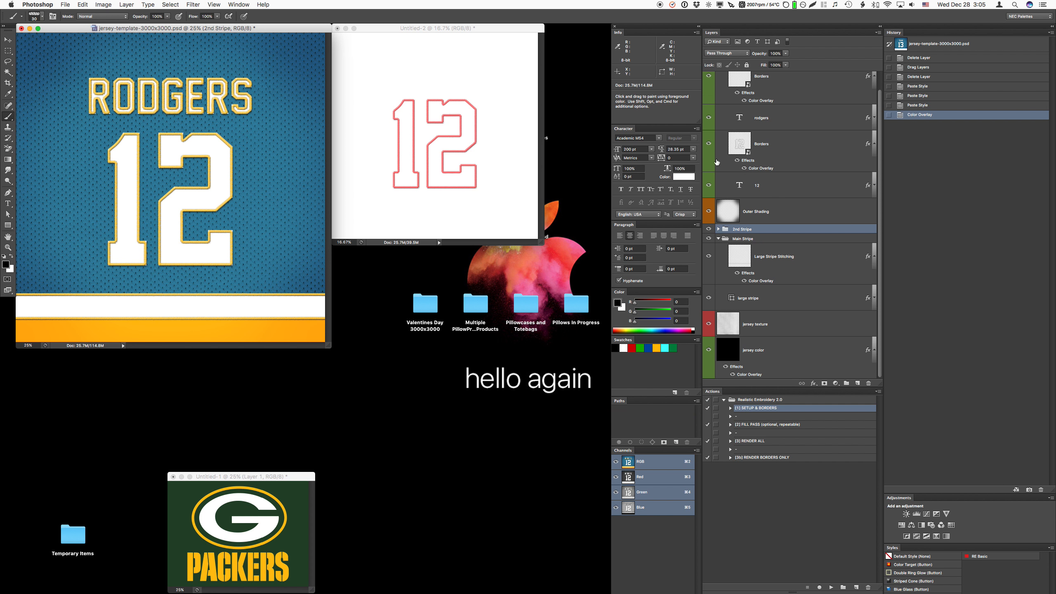
pyautogui.click(718, 238)
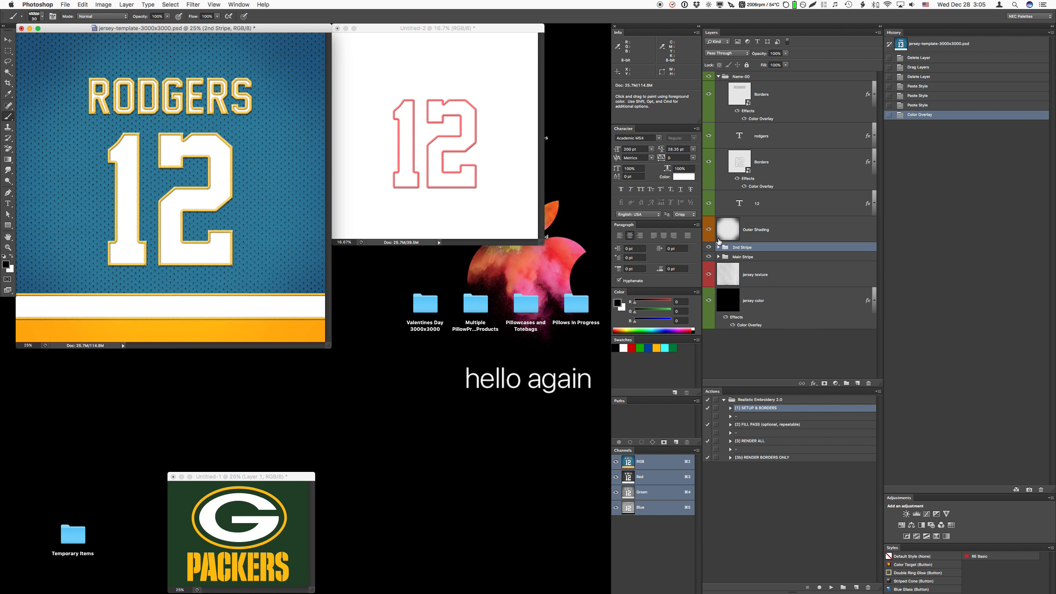
# Step: Set the jersey color layer's Color Overlay to the dark green #244729 sampled from the Packers logo background
pyautogui.doubleClick(743, 328)
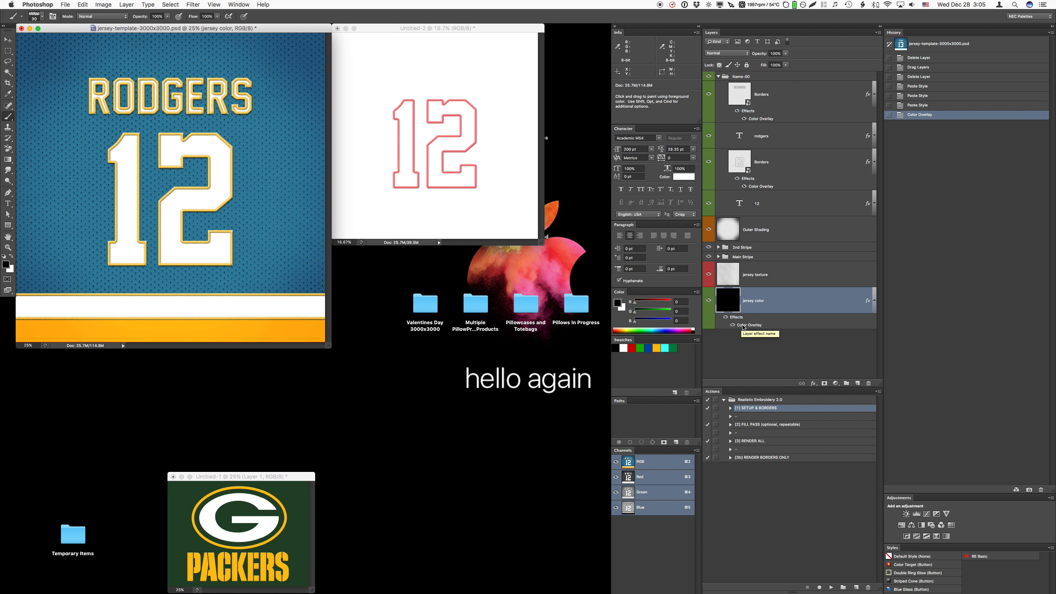
pyautogui.click(819, 271)
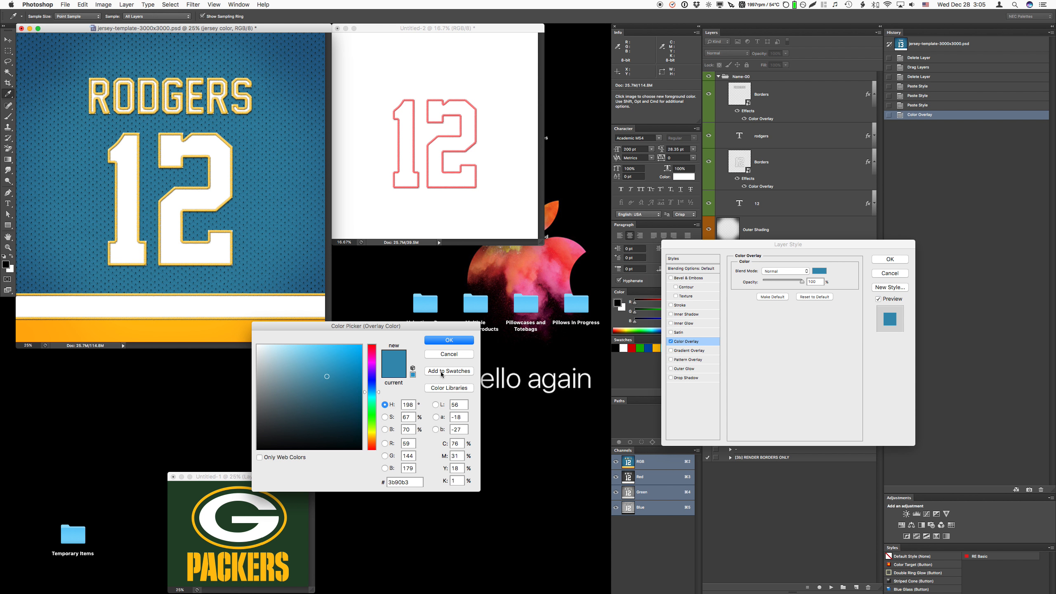
pyautogui.click(185, 495)
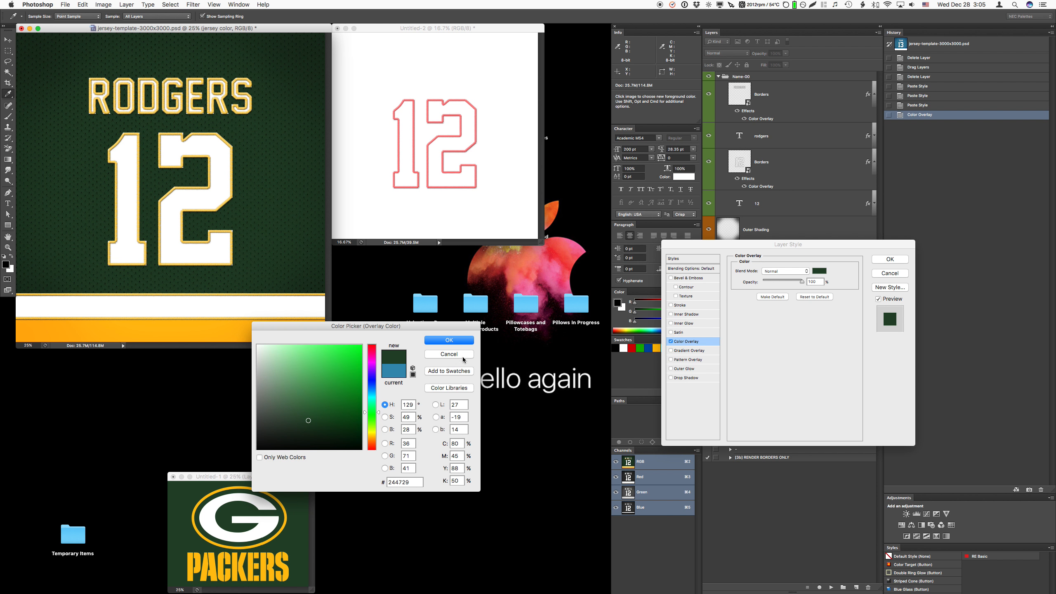
pyautogui.click(449, 340)
pyautogui.press('Return')
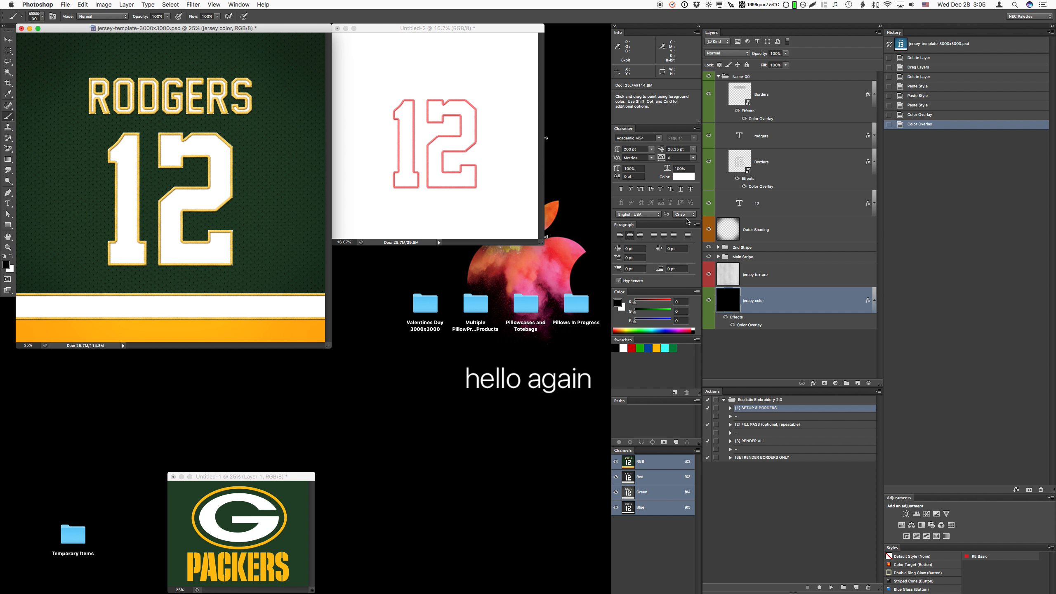
# Step: Collapse the name and number group, check the Outer Shading layer's effect, and set that layer's opacity to 40%
pyautogui.click(719, 78)
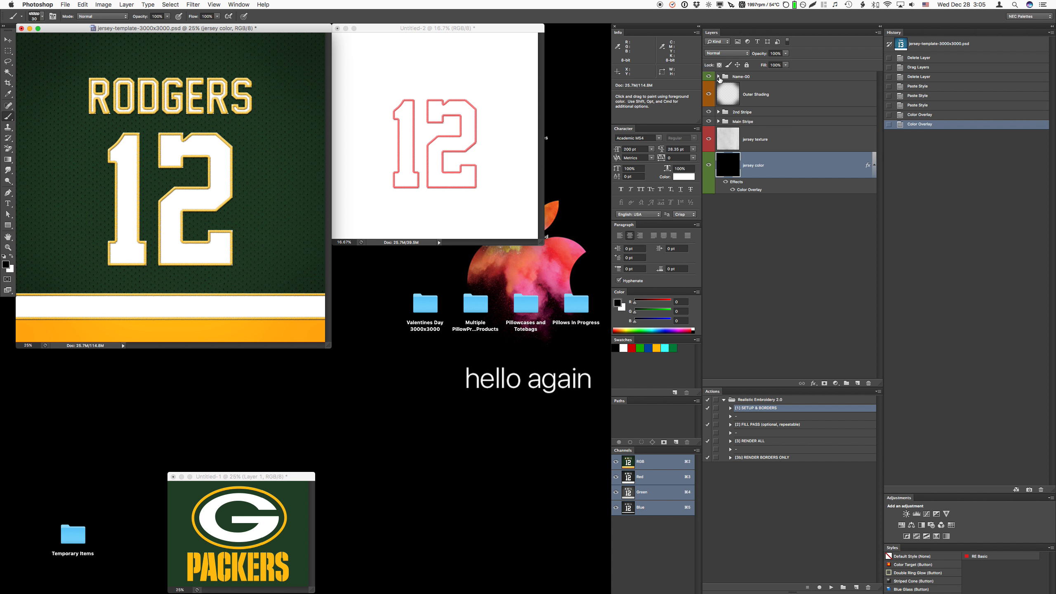
pyautogui.click(753, 95)
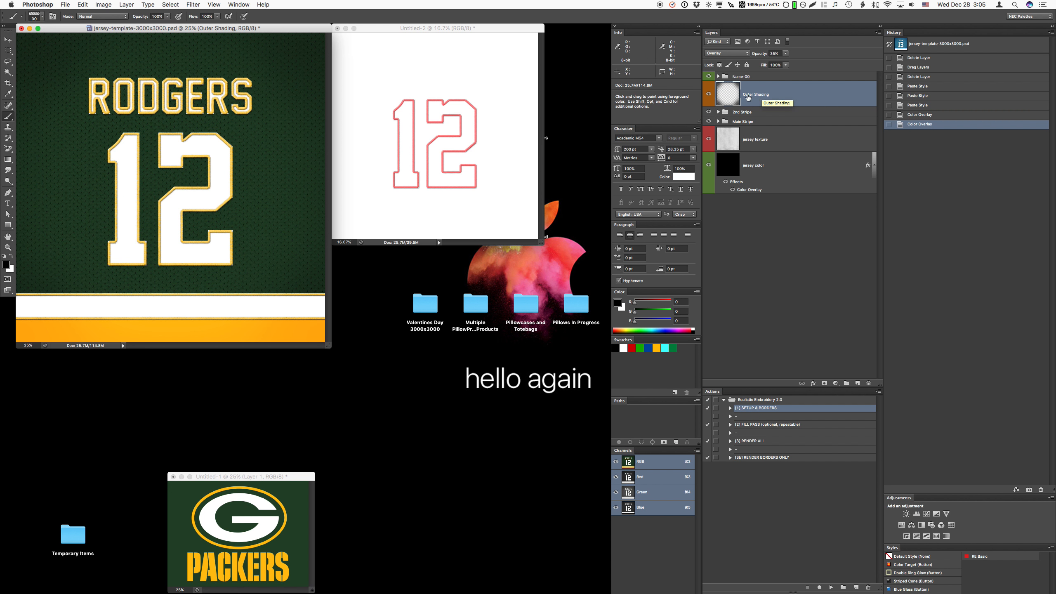
pyautogui.click(709, 95)
pyautogui.click(708, 95)
pyautogui.press('v')
pyautogui.press('0')
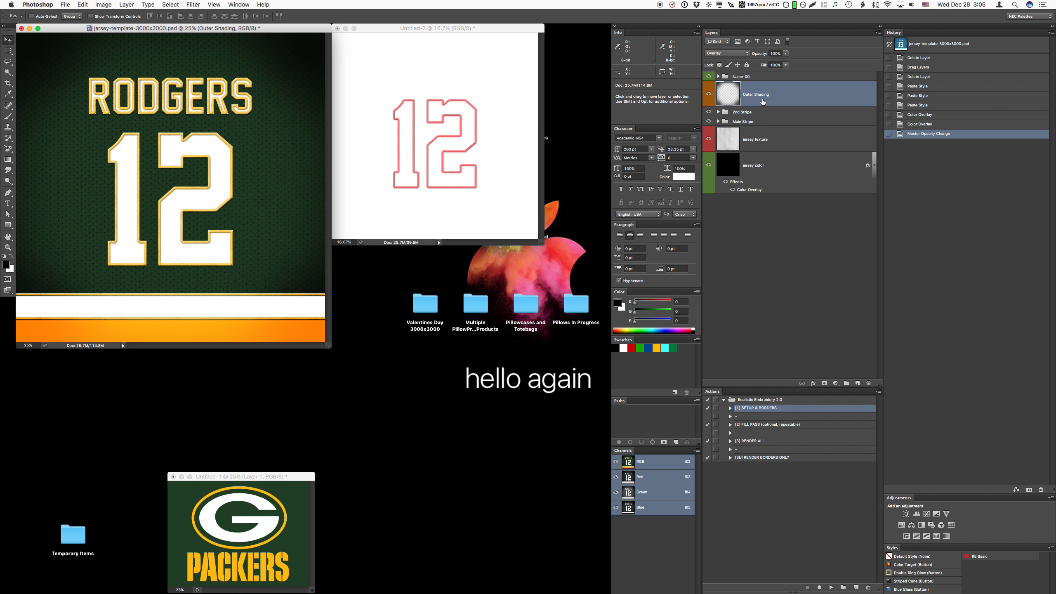
pyautogui.press('3')
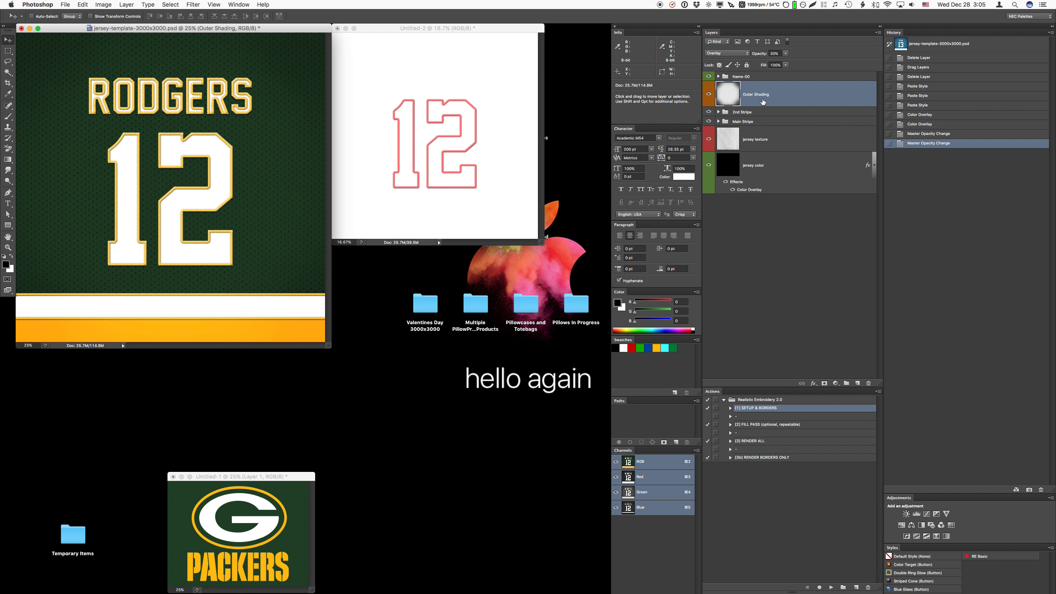
pyautogui.press('4')
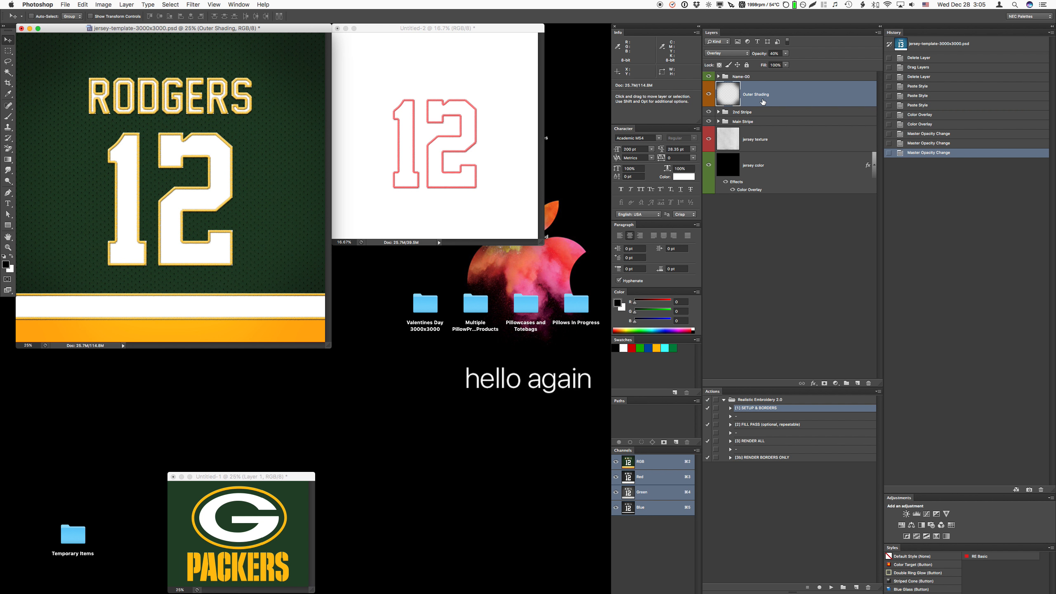
# Step: Save the jersey as a layered Photoshop file named jersey-template-gb12.psd on the Desktop
pyautogui.click(65, 4)
pyautogui.click(85, 101)
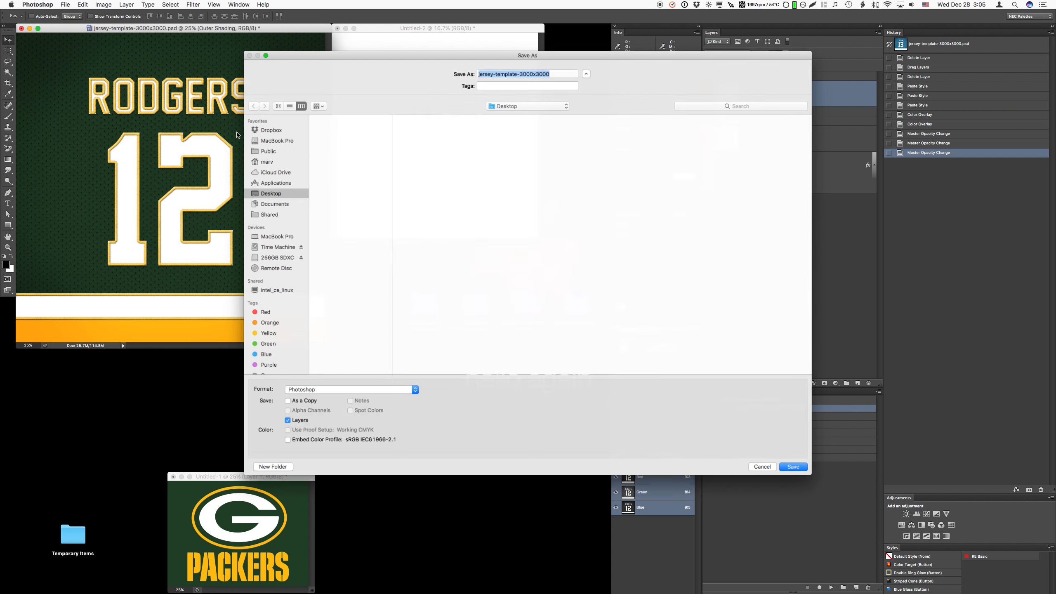
pyautogui.click(506, 70)
pyautogui.moveTo(519, 71); pyautogui.dragTo(548, 69)
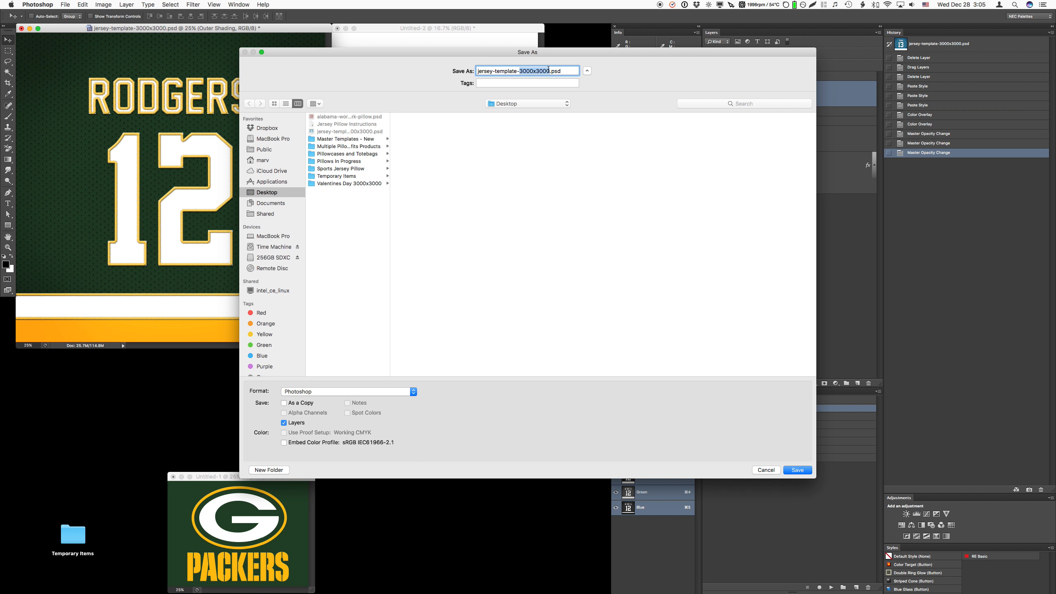
pyautogui.write('gb12')
pyautogui.press('Return')
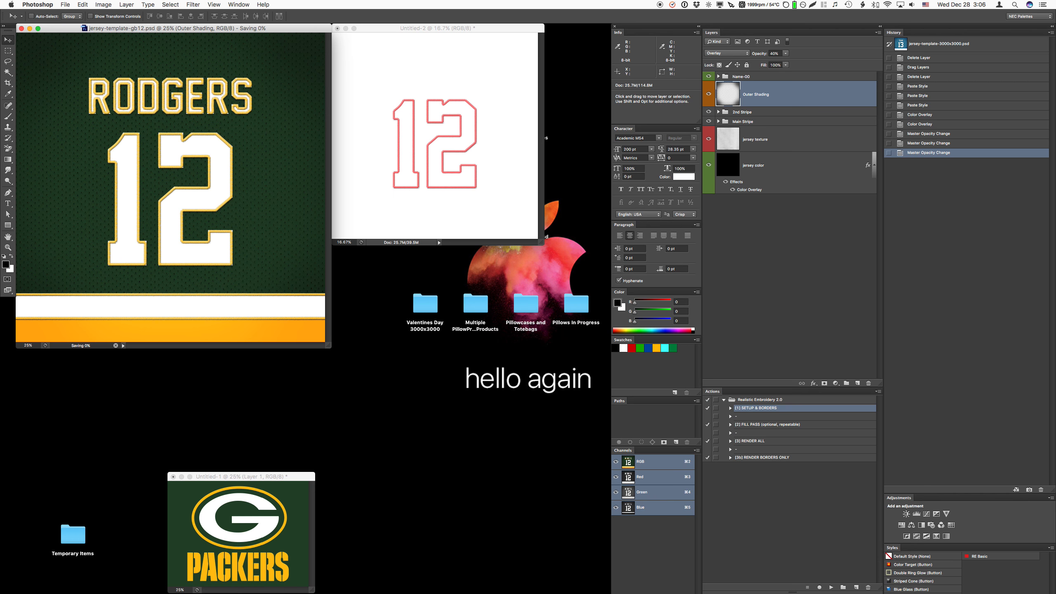
# Step: Close the Untitled-2 document with the red-outlined number 12 without saving it
pyautogui.click(364, 31)
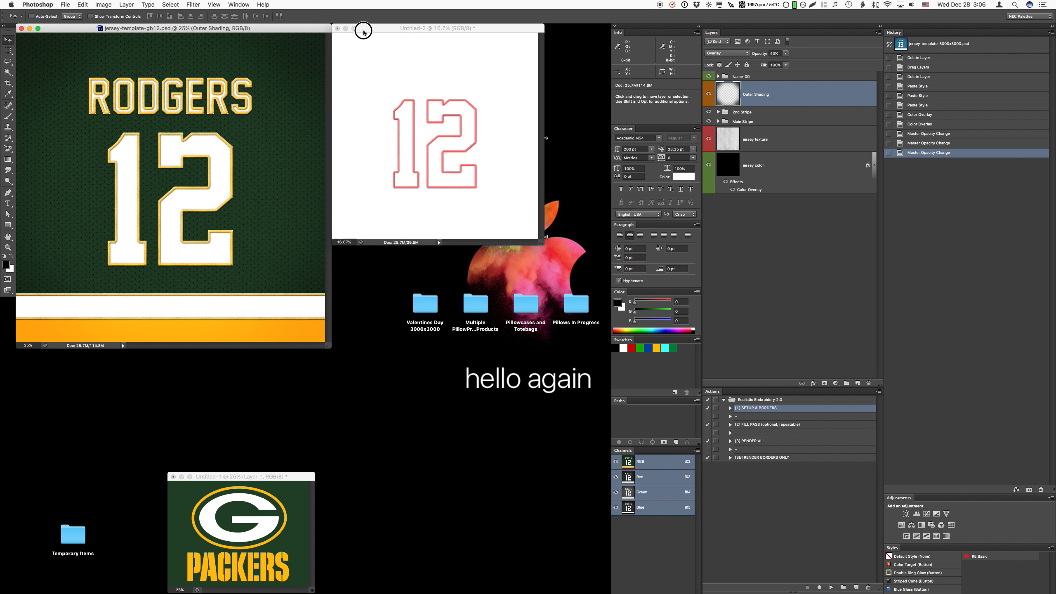
pyautogui.click(337, 29)
pyautogui.click(495, 190)
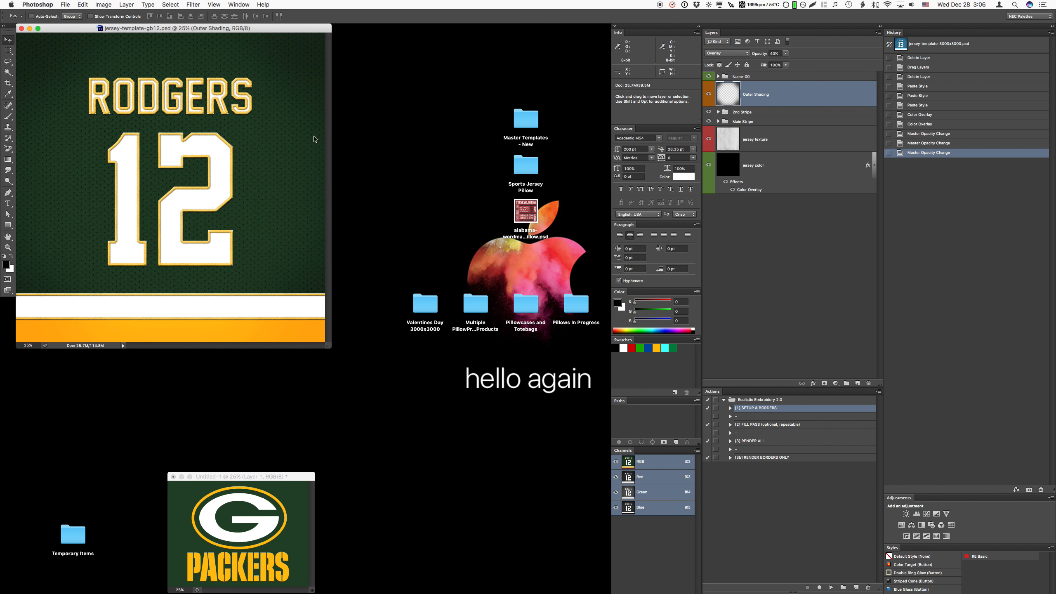